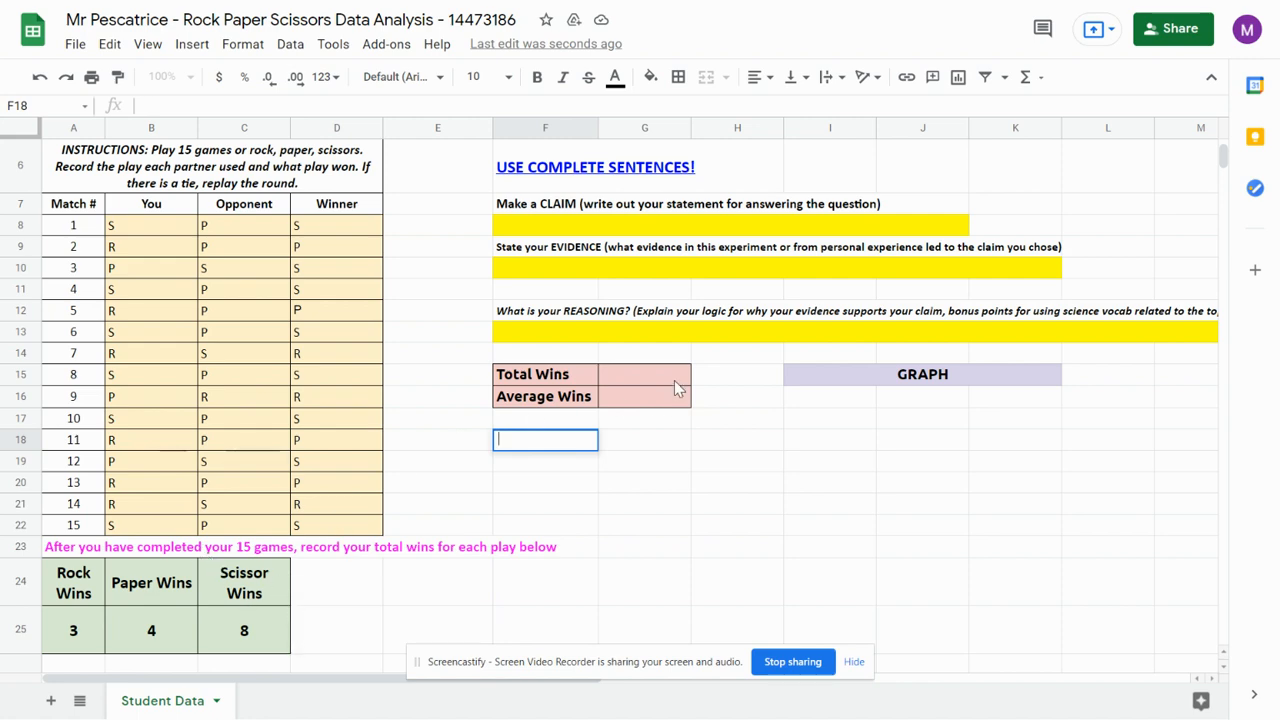
pyautogui.scroll(3, 675, 388)
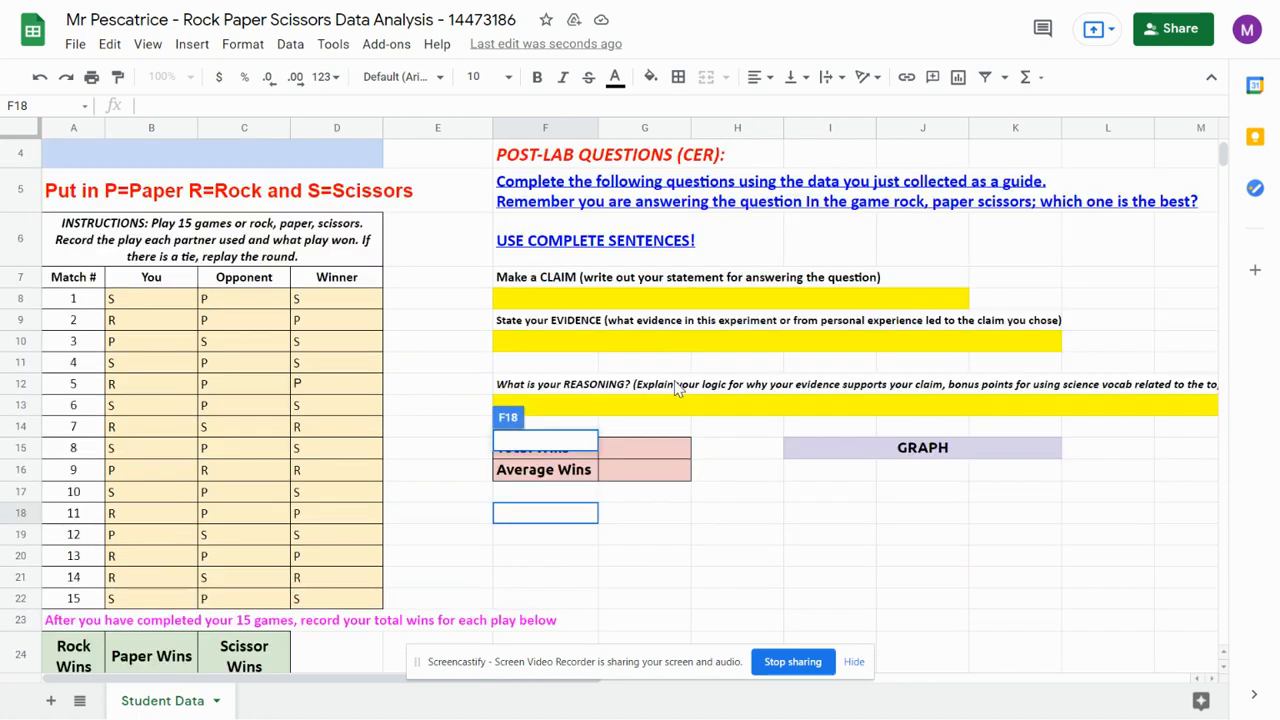
pyautogui.scroll(-4, 697, 326)
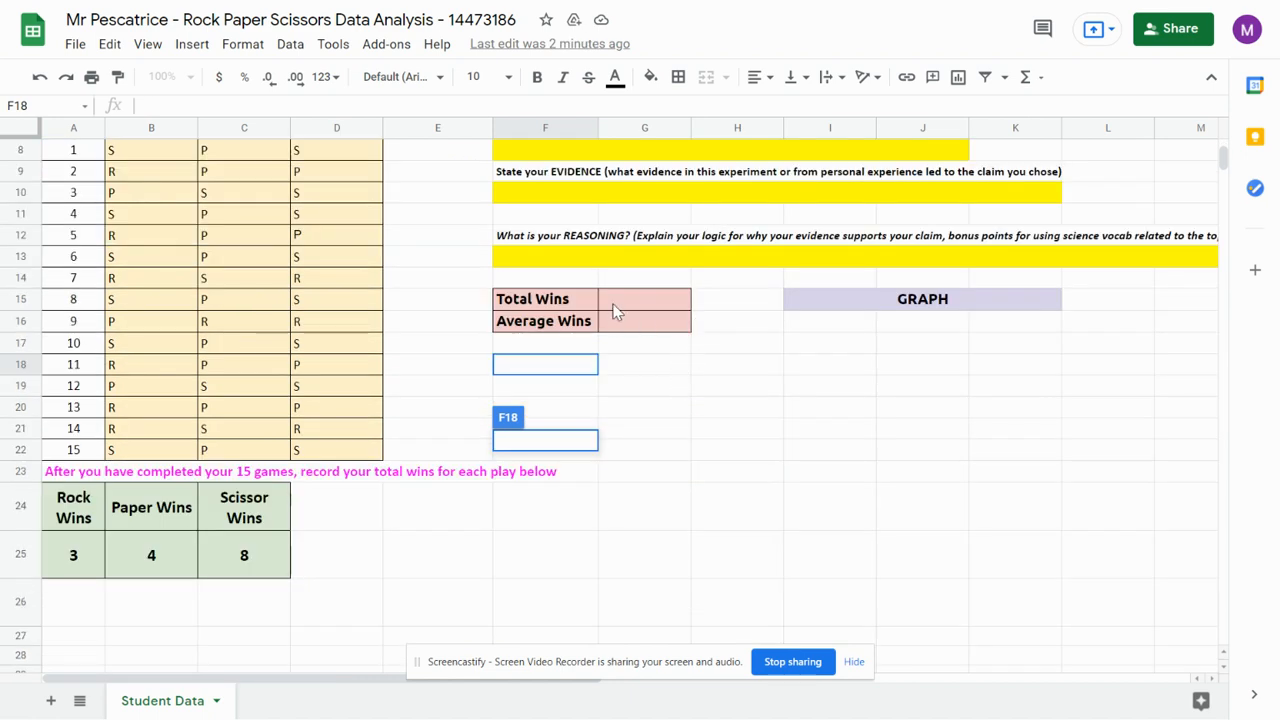
pyautogui.moveTo(595, 306); pyautogui.dragTo(846, 414)
pyautogui.click(846, 414)
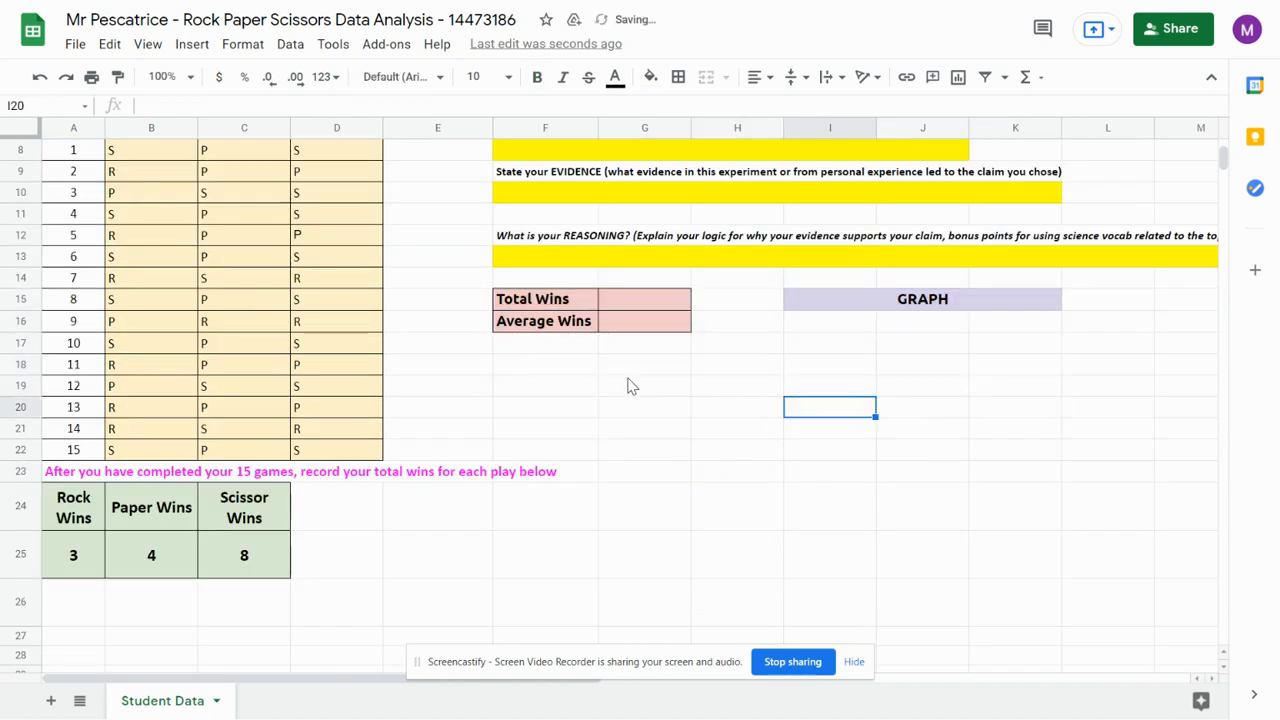
# Calculate Total Wins in G15 with a SUM formula over the rock, paper and scissor wins in A25:C25
pyautogui.click(631, 299)
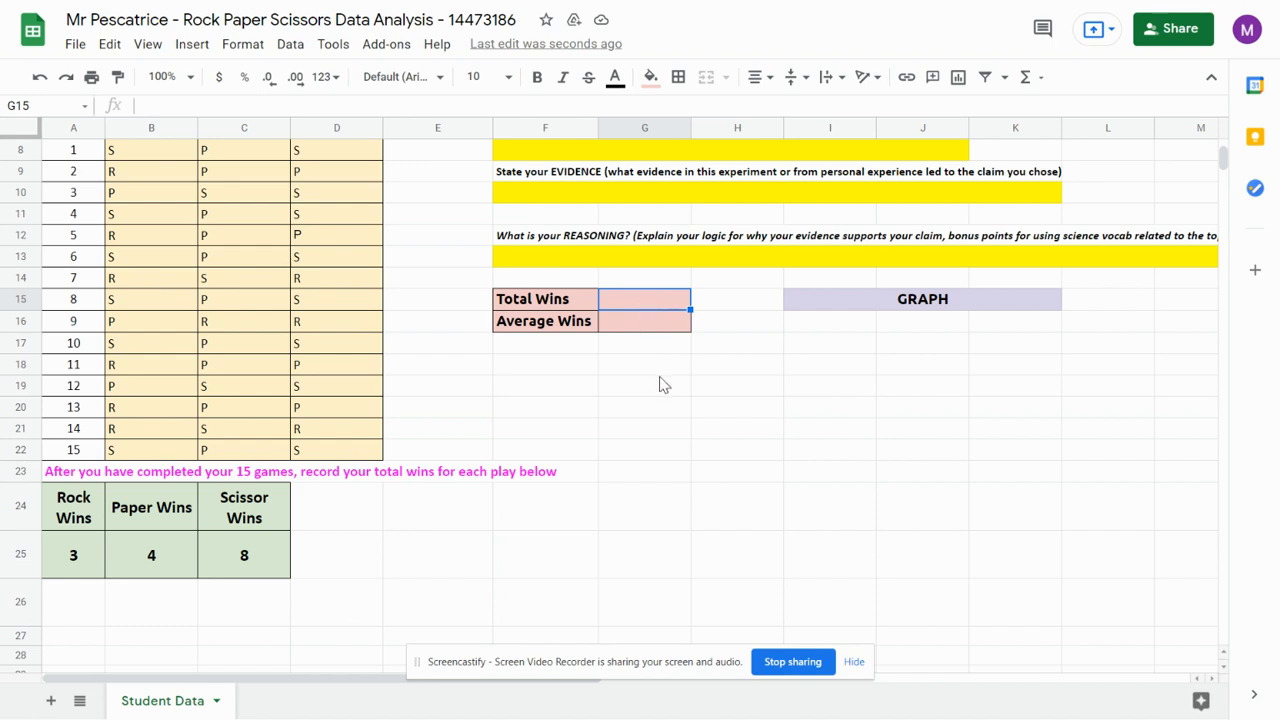
pyautogui.write('=')
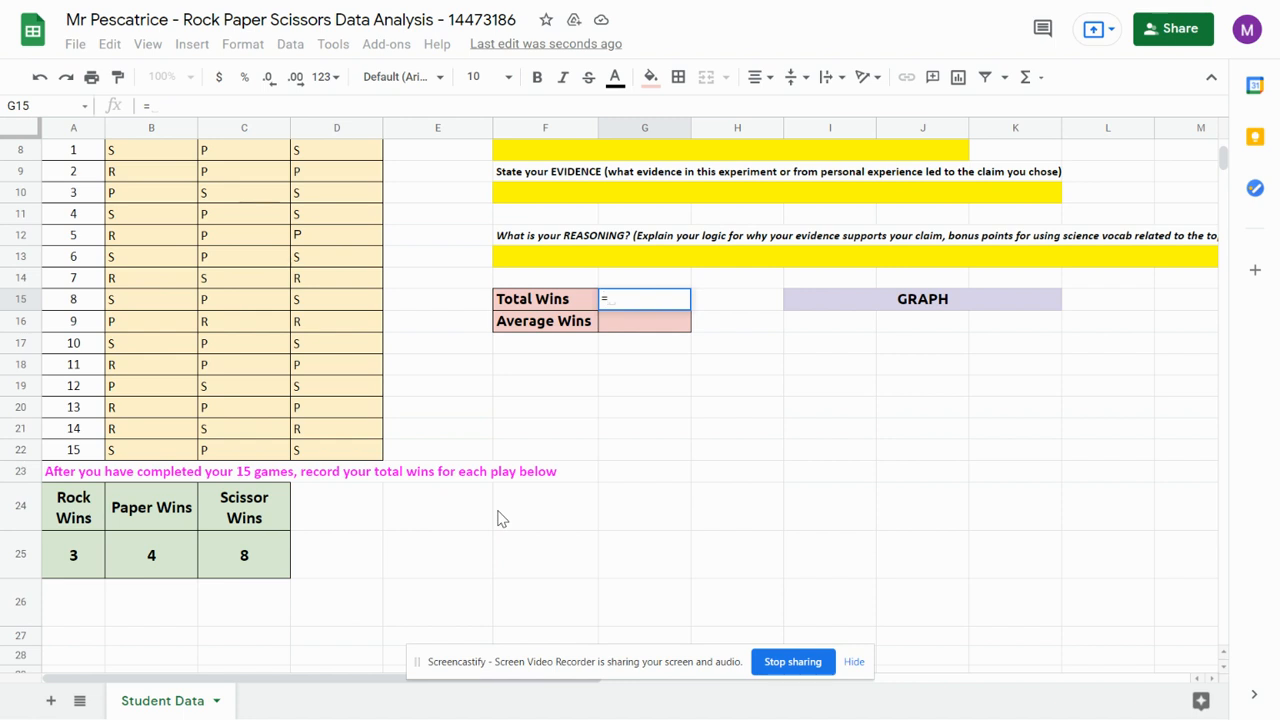
pyautogui.write('sum')
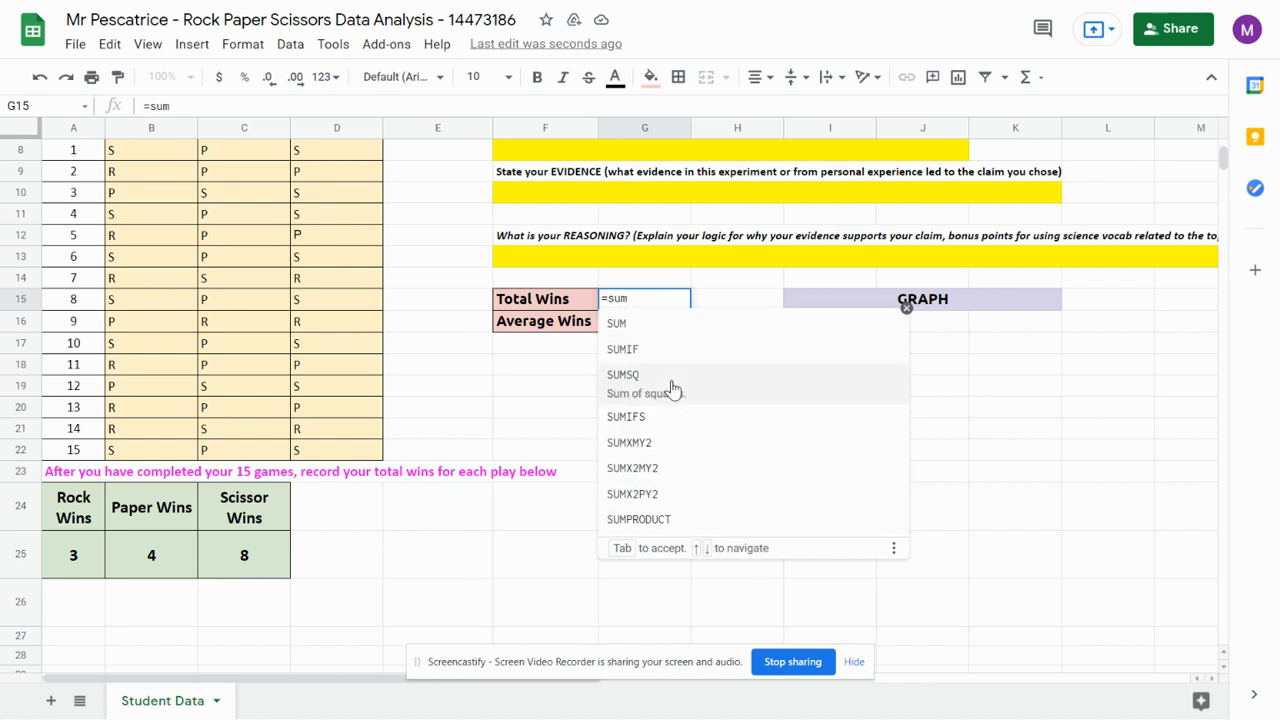
pyautogui.click(616, 336)
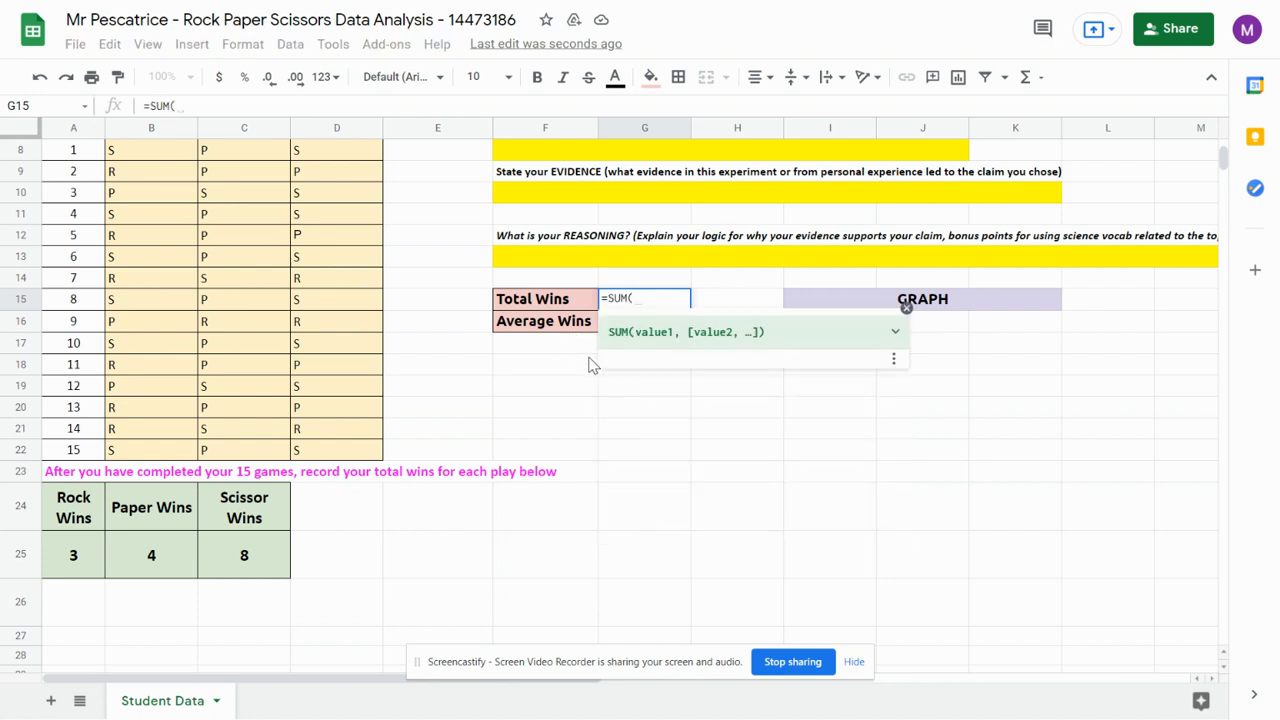
pyautogui.click(68, 562)
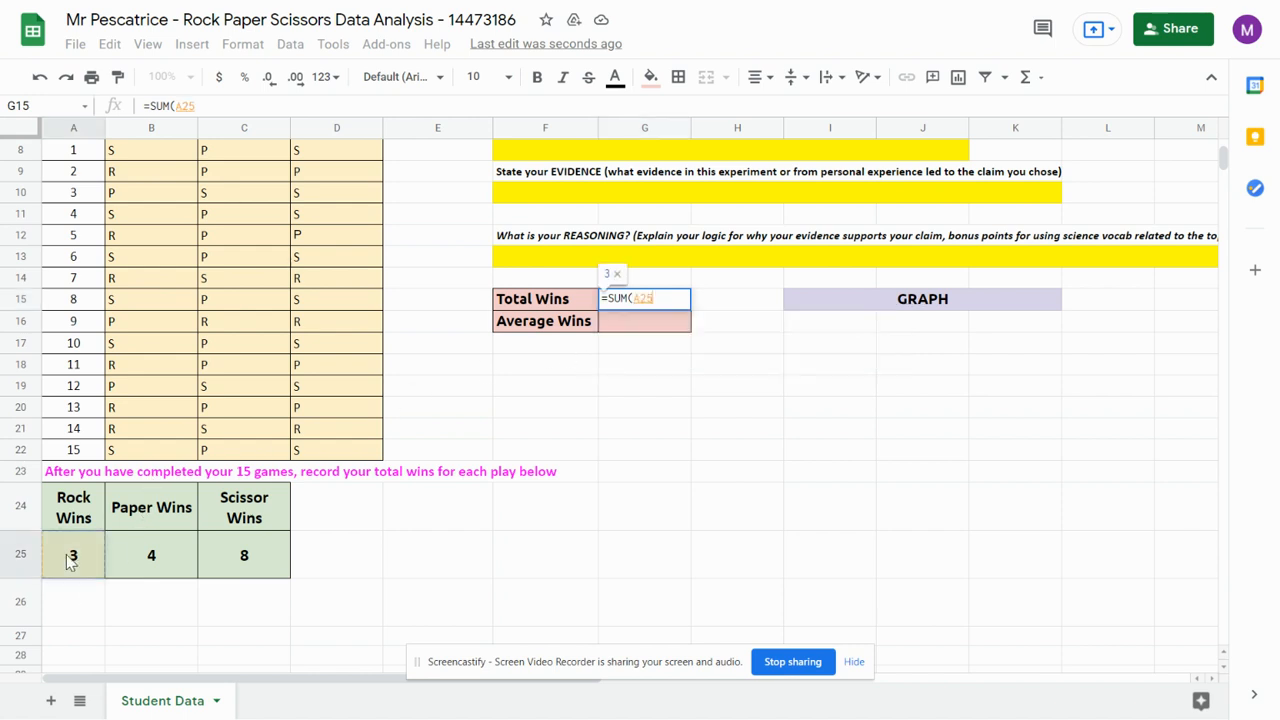
pyautogui.moveTo(68, 562); pyautogui.dragTo(232, 562)
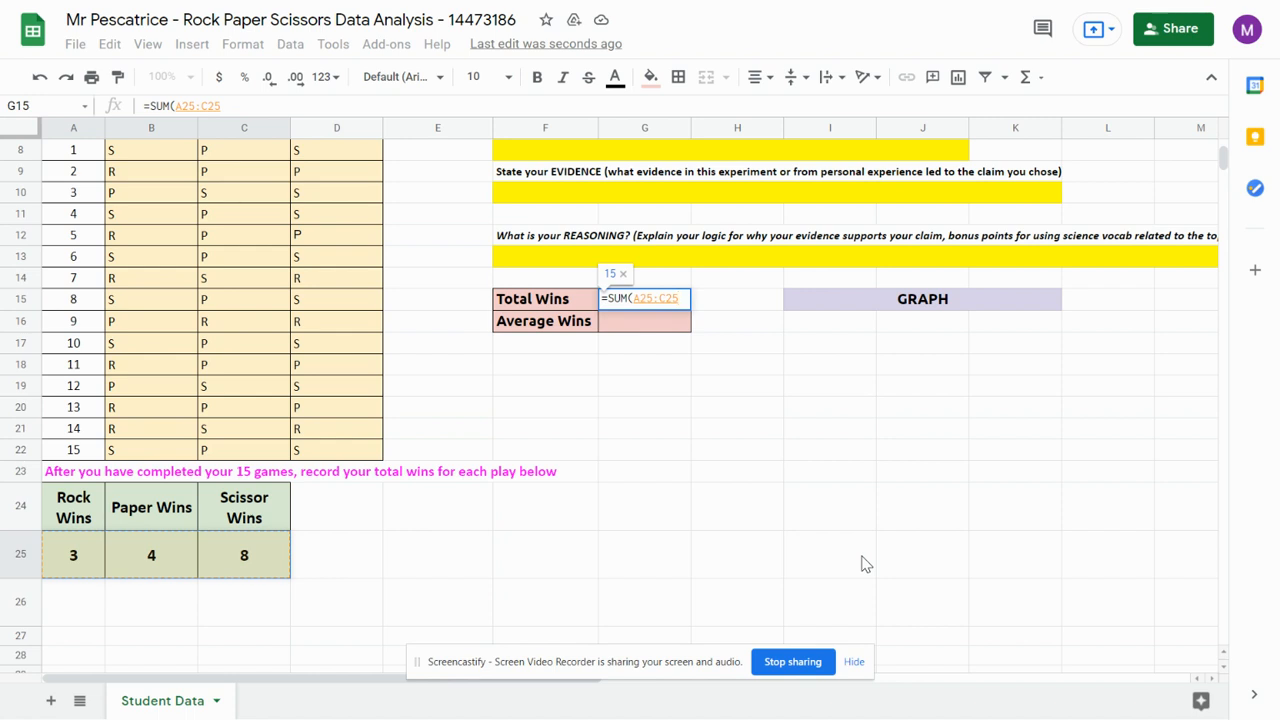
pyautogui.press('Return')
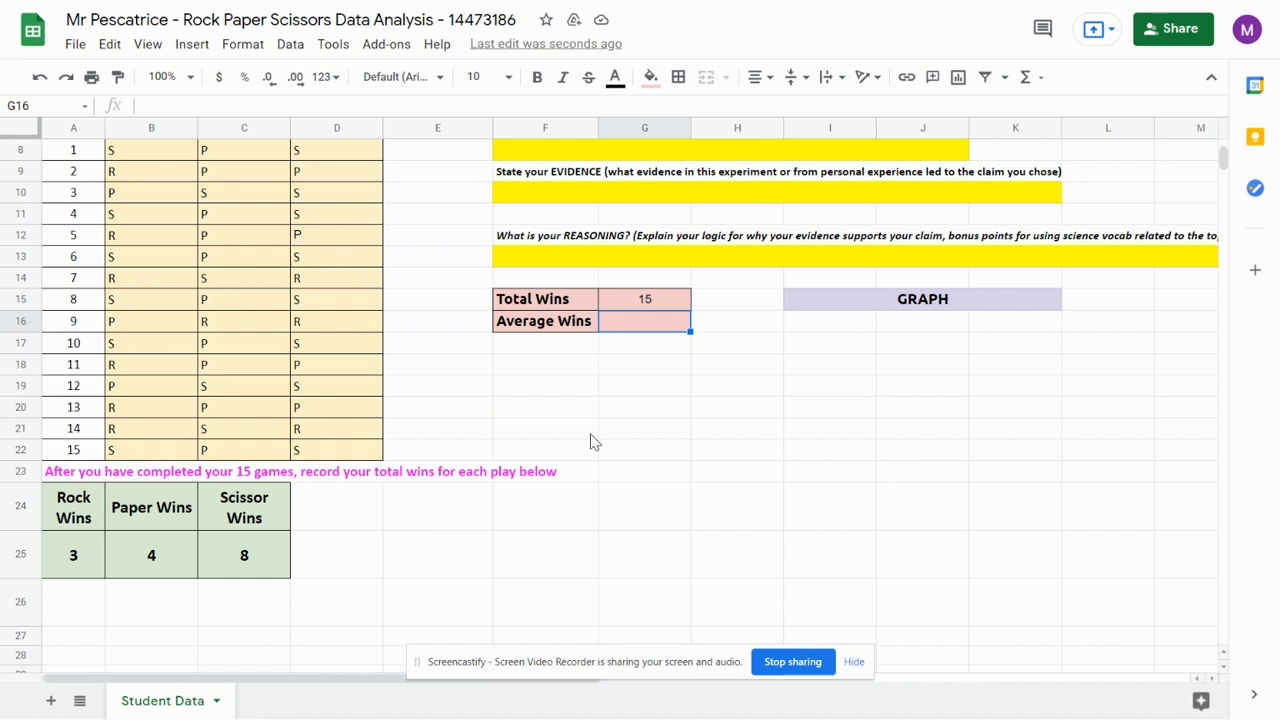
# Calculate Average Wins in G16 with an AVERAGE formula over A25:C25 and review the finished formula
pyautogui.write('=')
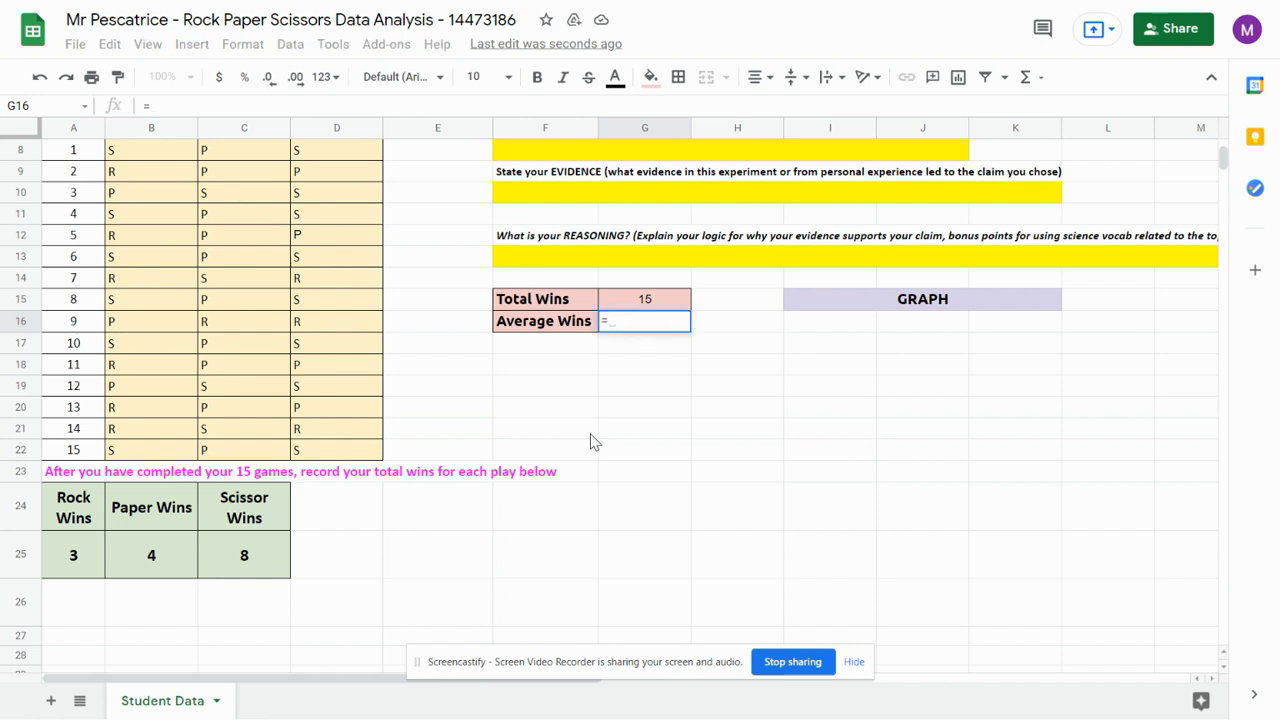
pyautogui.write('ave')
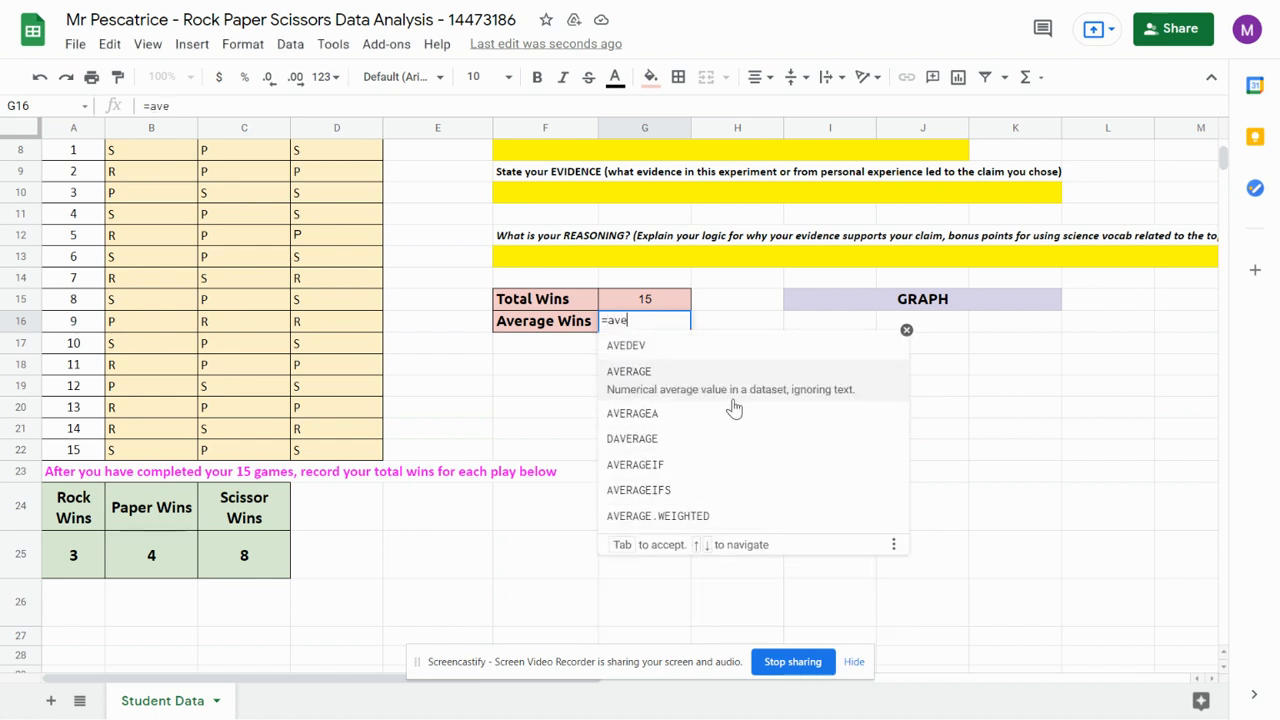
pyautogui.click(630, 384)
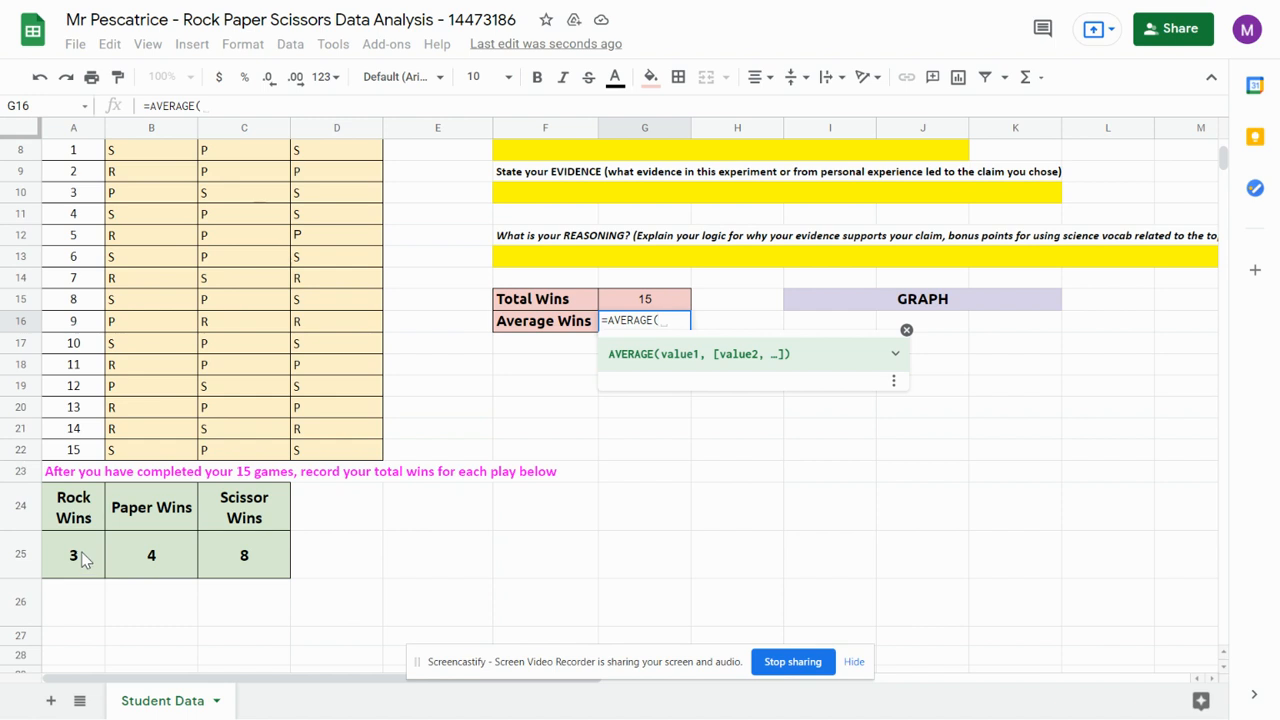
pyautogui.moveTo(85, 560); pyautogui.dragTo(237, 553)
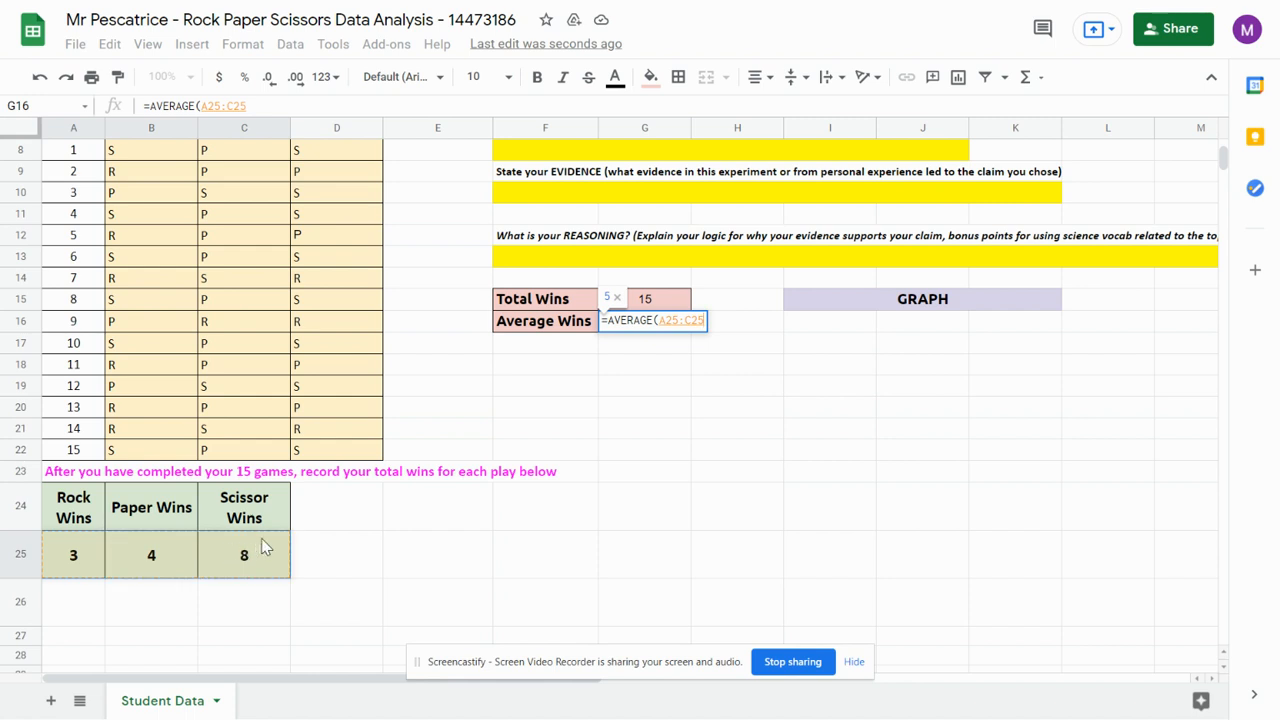
pyautogui.press('Return')
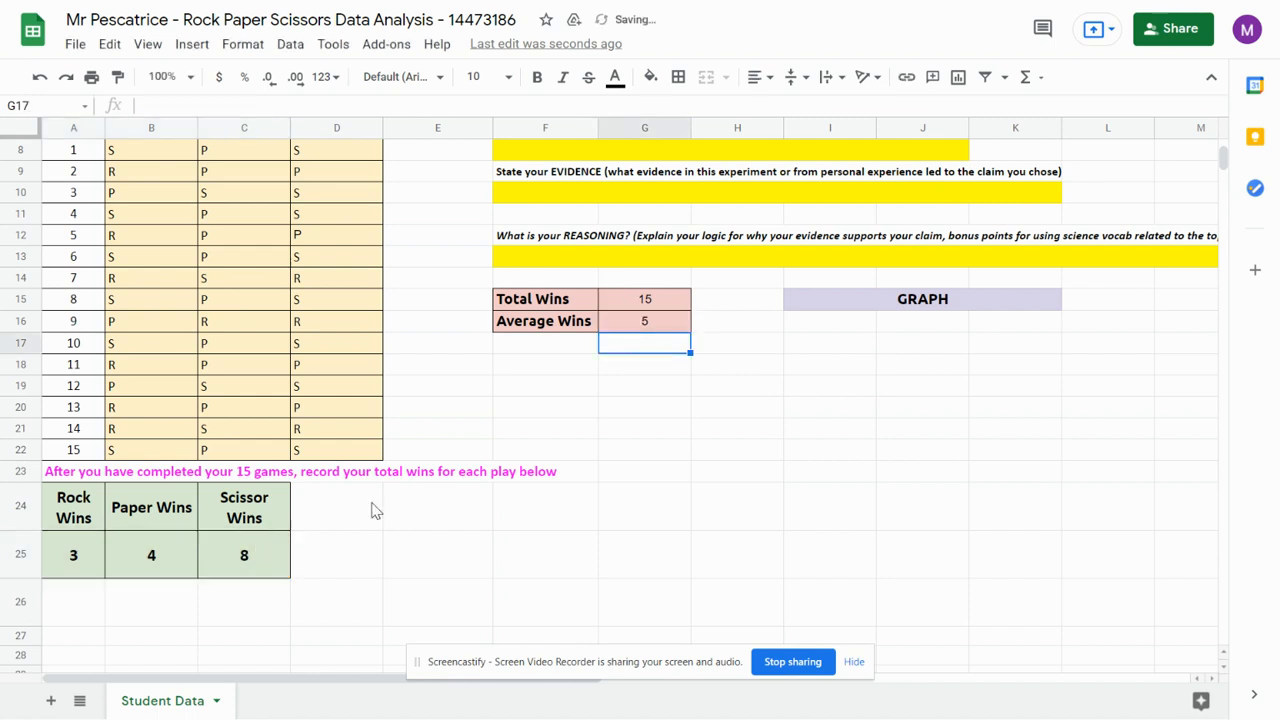
pyautogui.click(640, 322)
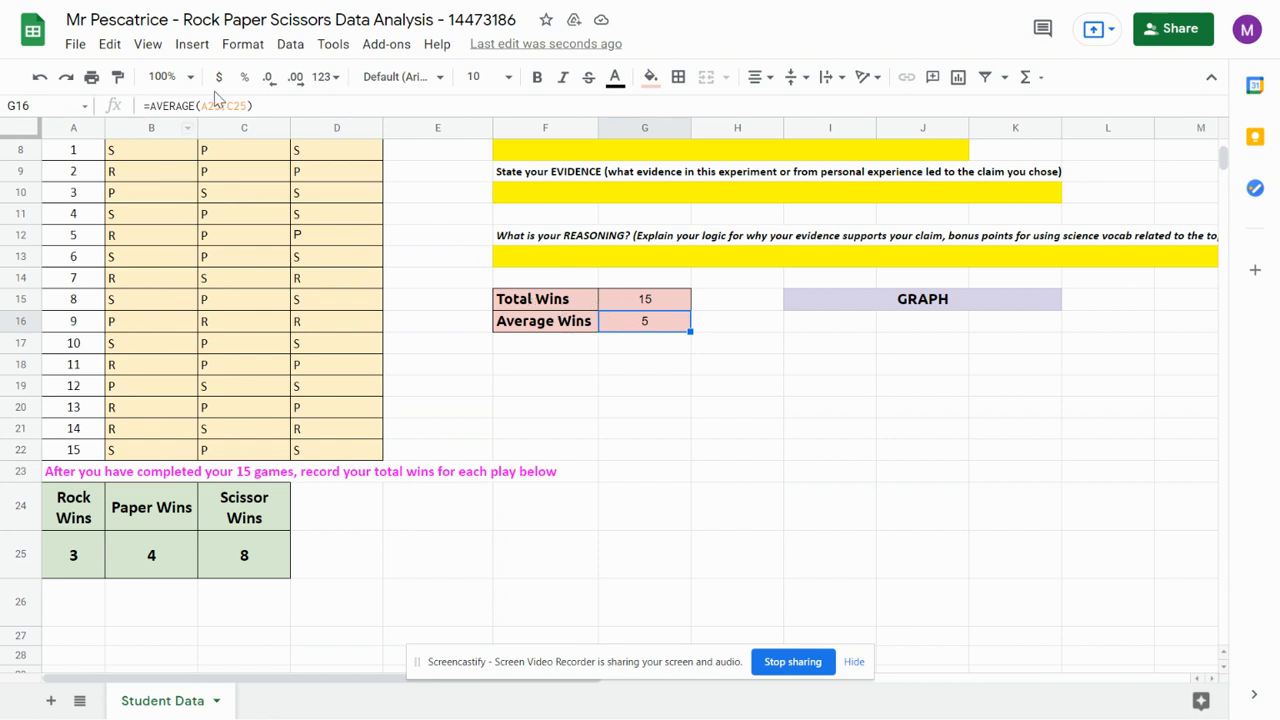
pyautogui.moveTo(253, 105); pyautogui.dragTo(142, 106)
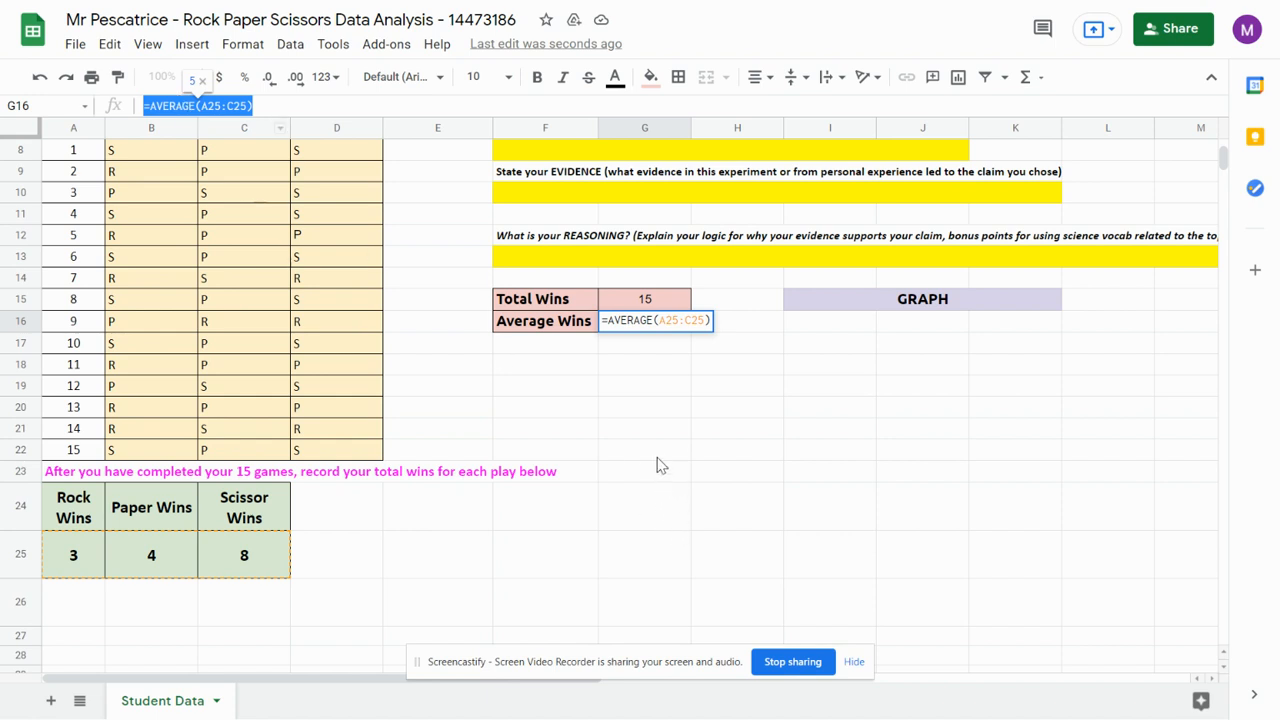
pyautogui.click(662, 388)
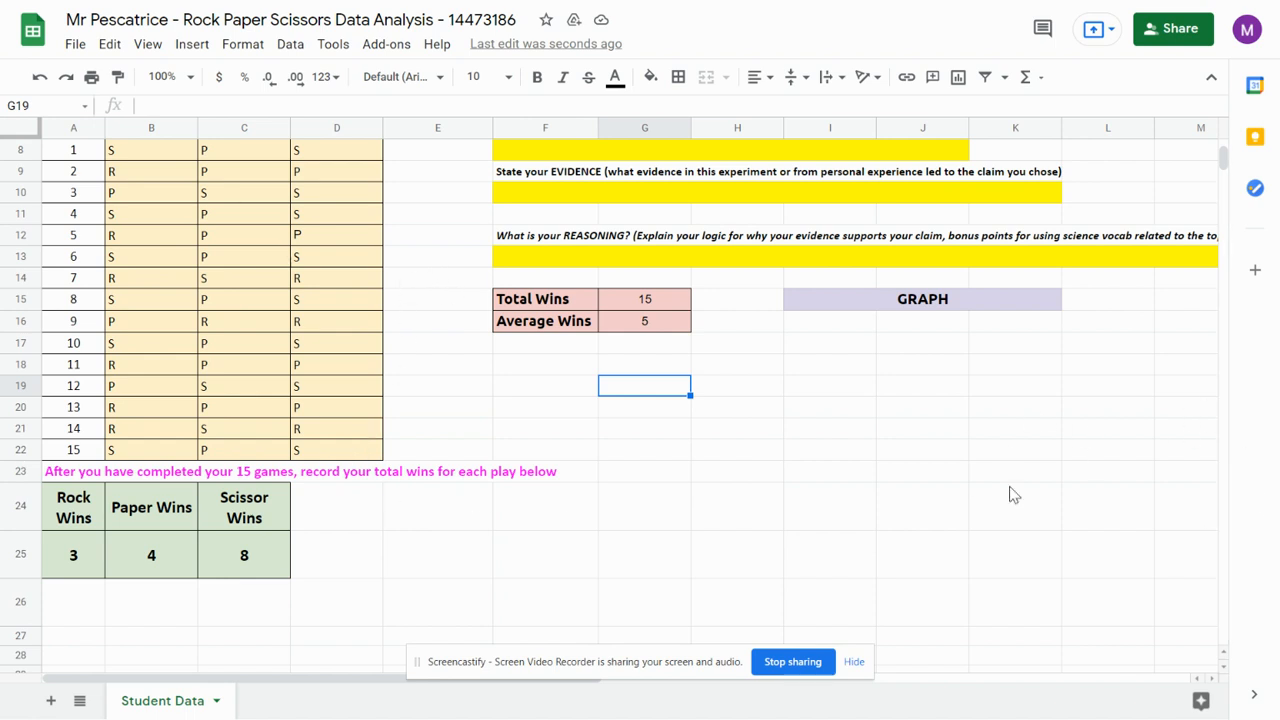
# Select the Winner results in D8:D22 and open the Explore suggestions for them
pyautogui.click(854, 667)
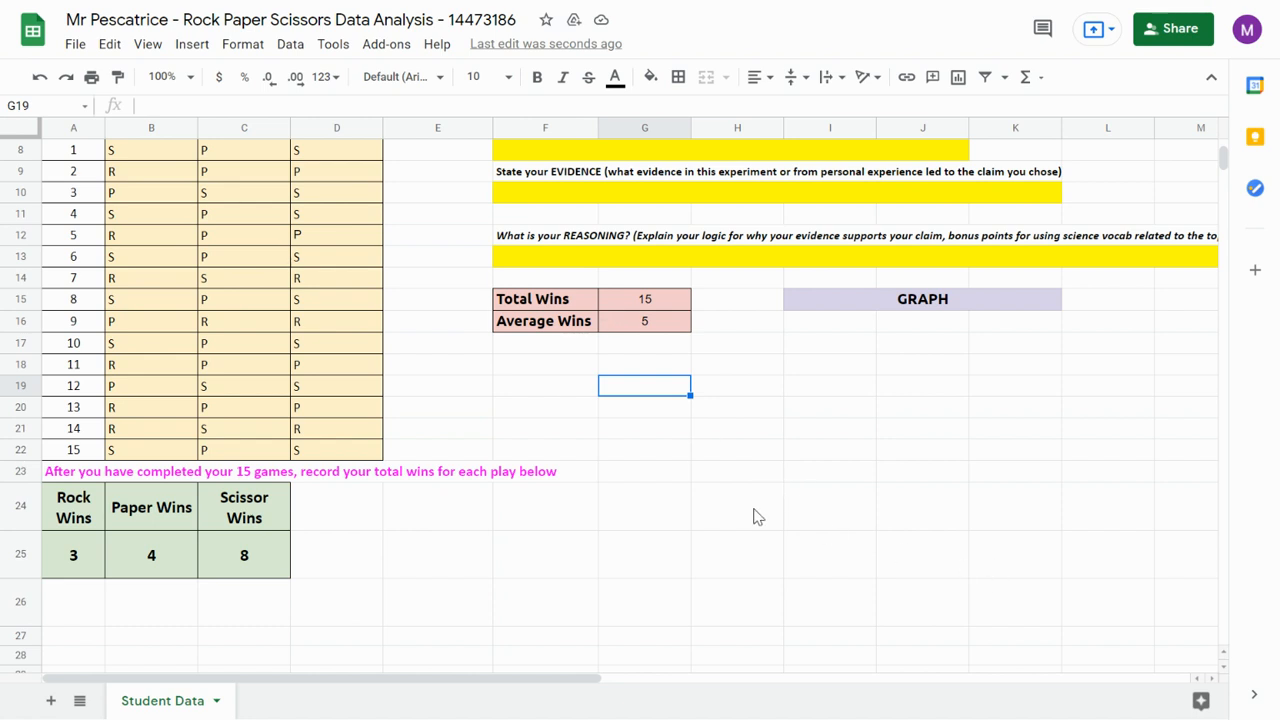
pyautogui.scroll(2, 580, 472)
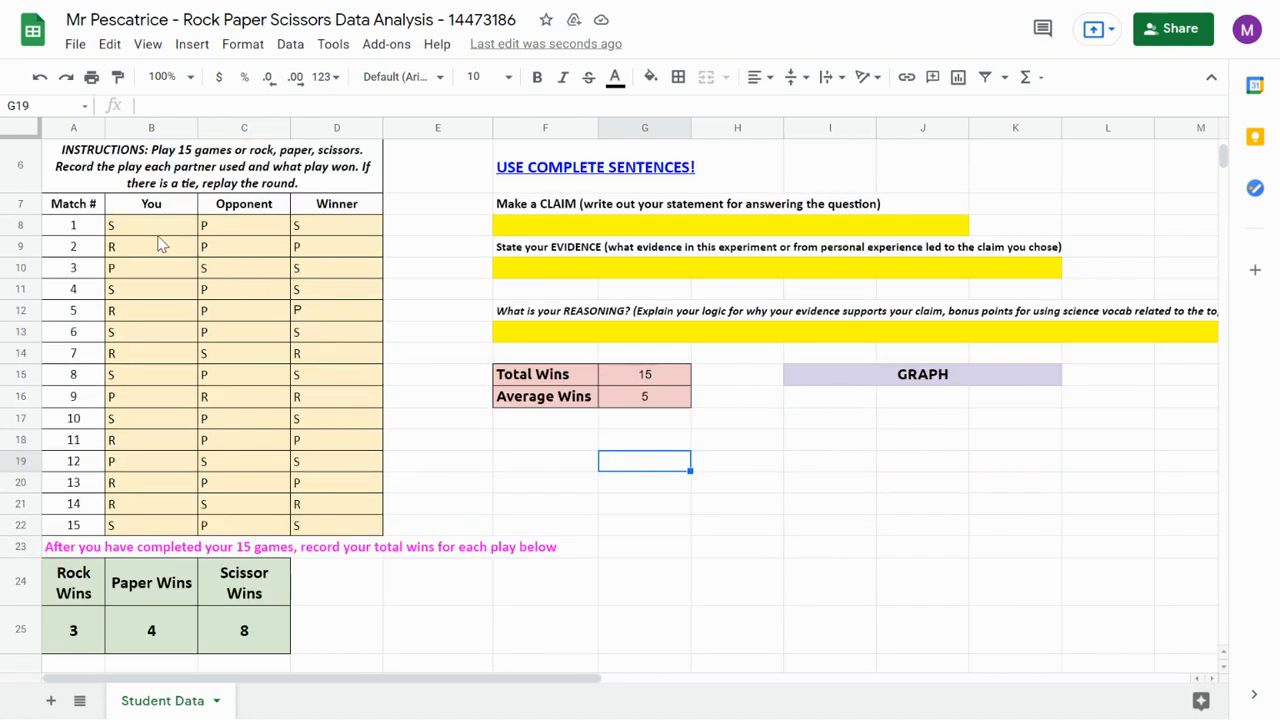
pyautogui.moveTo(150, 225)
pyautogui.mouseDown()
pyautogui.moveTo(266, 360)
pyautogui.moveTo(344, 542)
pyautogui.mouseUp()
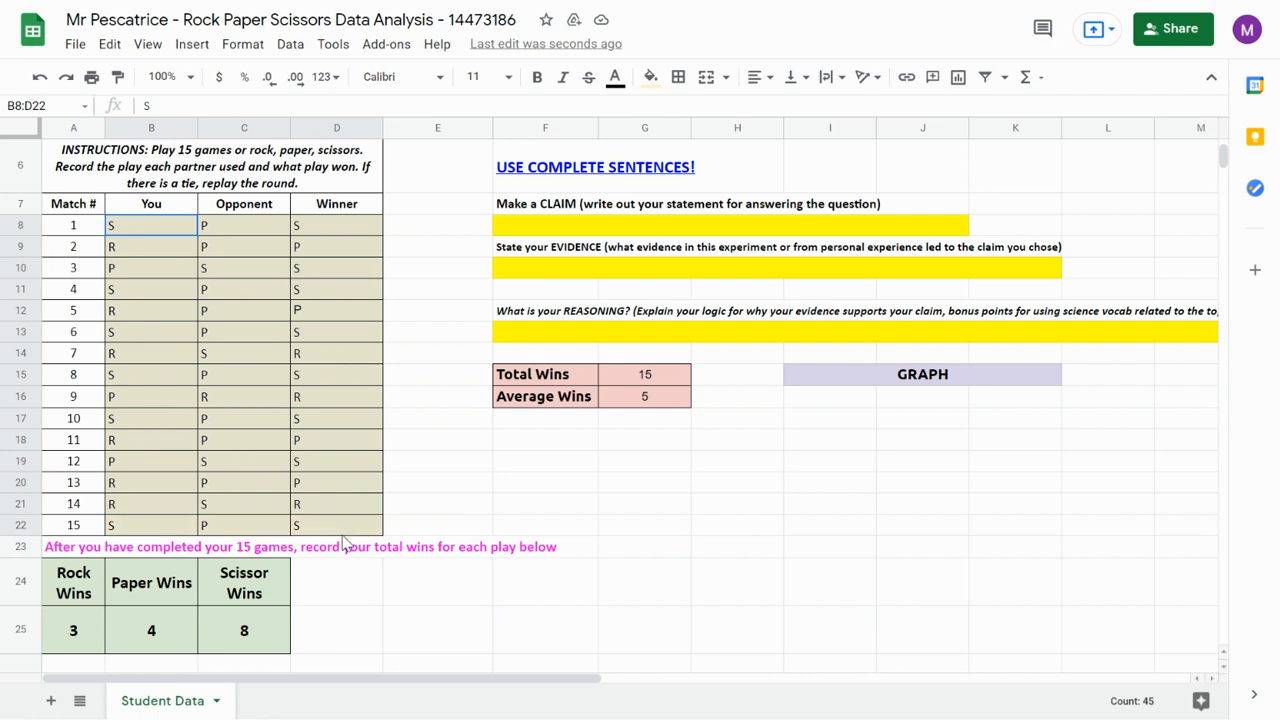
pyautogui.click(436, 468)
pyautogui.moveTo(323, 232); pyautogui.dragTo(354, 531)
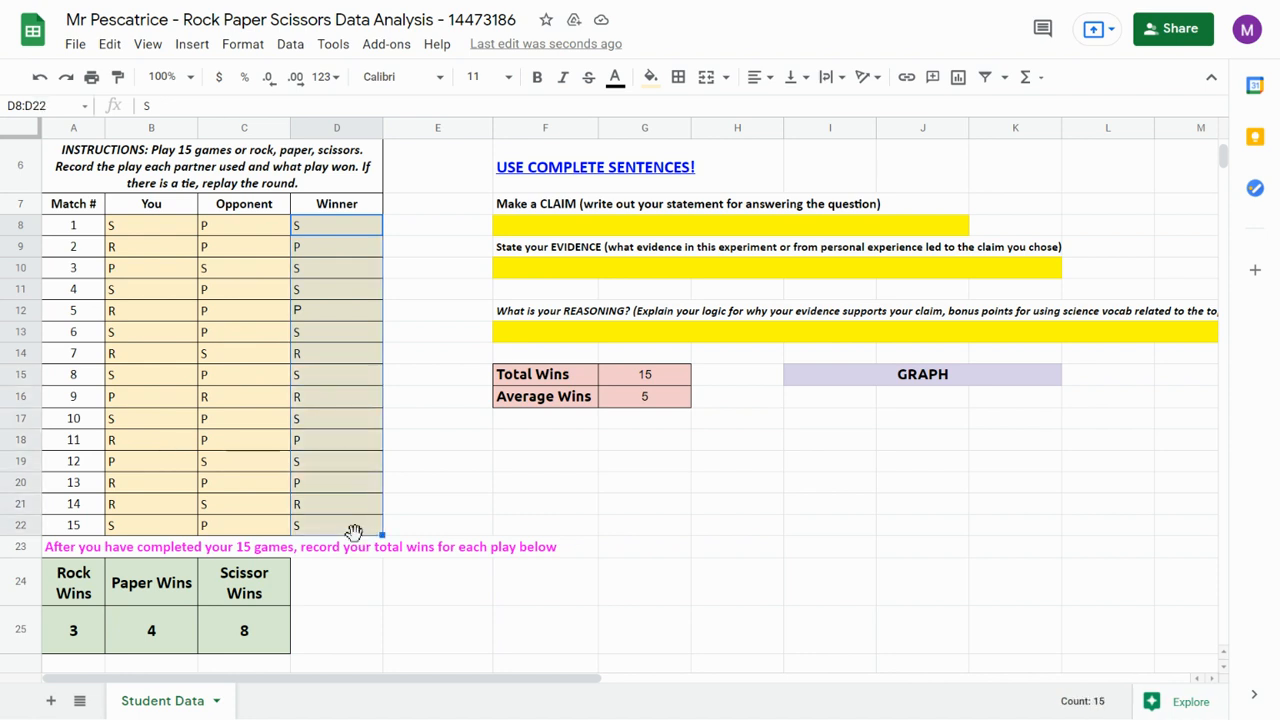
pyautogui.click(1182, 705)
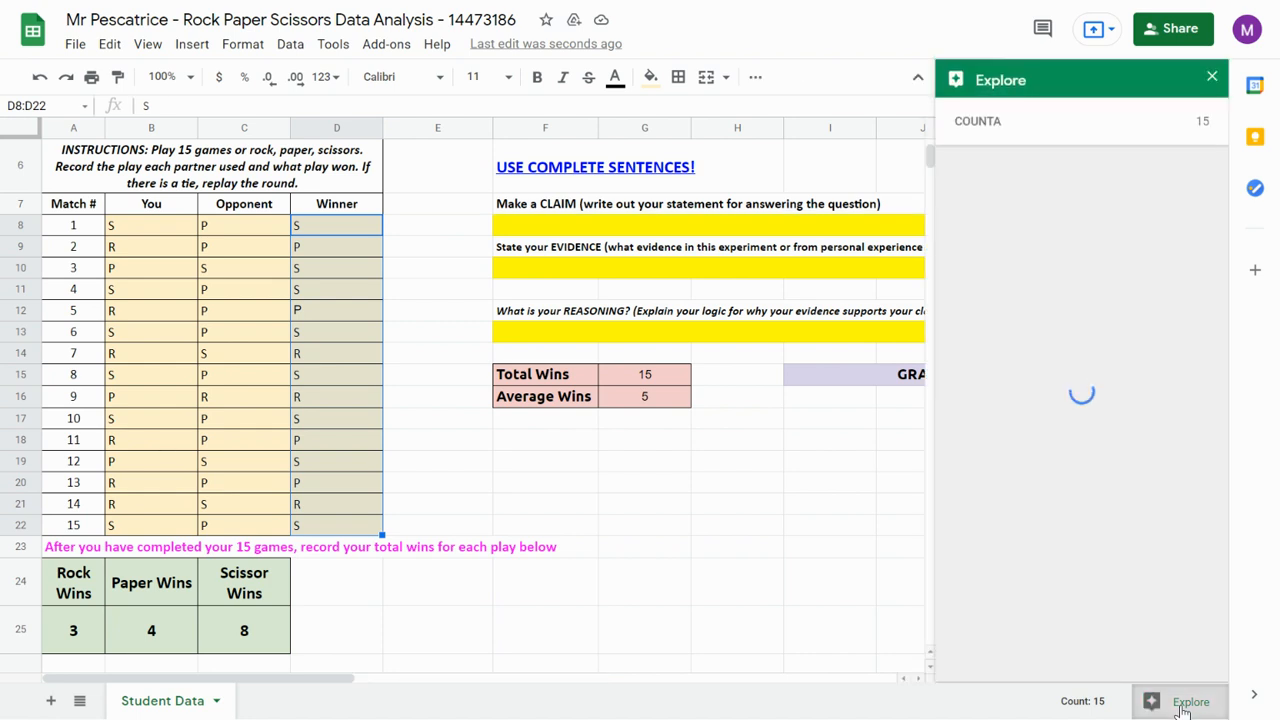
# Insert the suggested Count of Winner pie chart into the sheet
pyautogui.scroll(-5, 1091, 240)
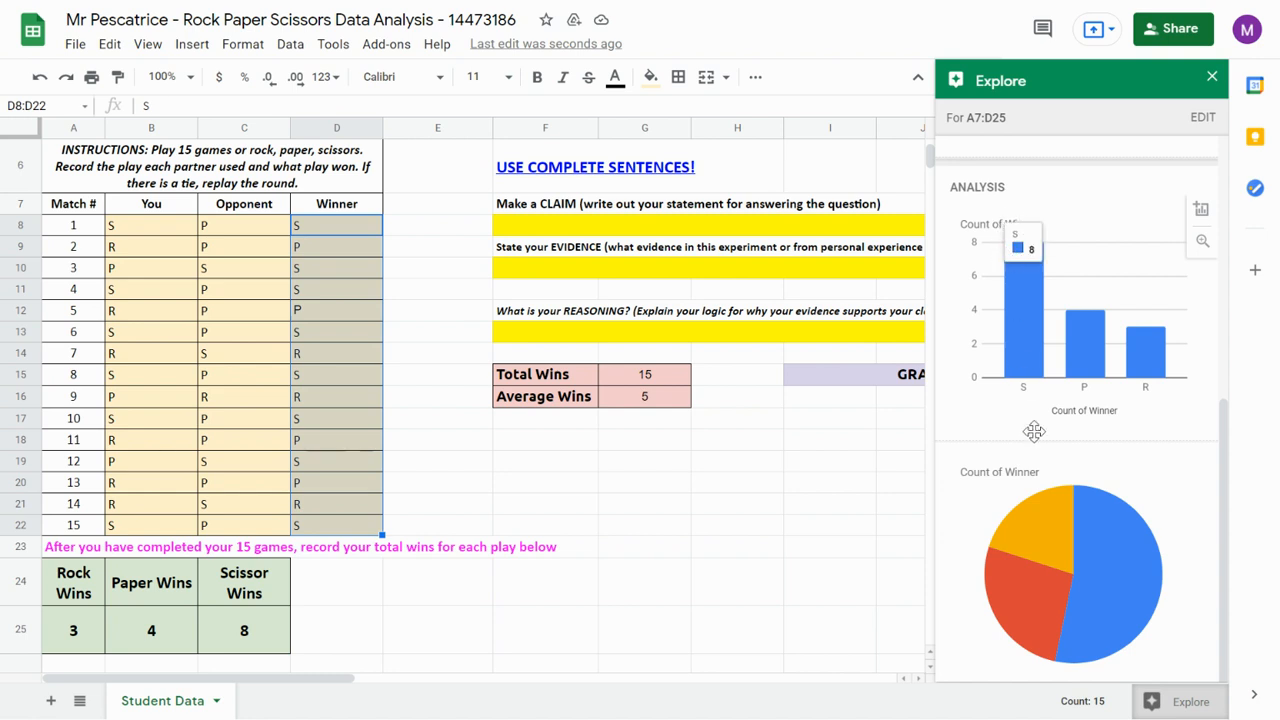
pyautogui.moveTo(1064, 541)
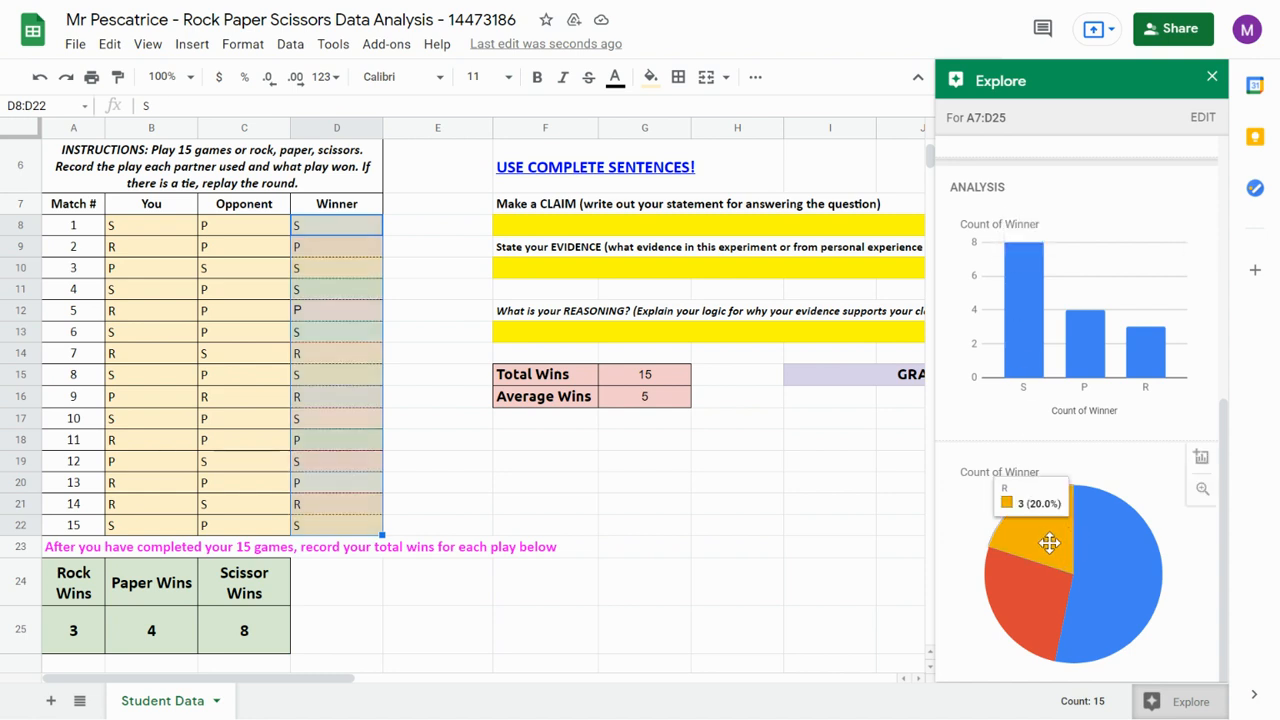
pyautogui.moveTo(1125, 527)
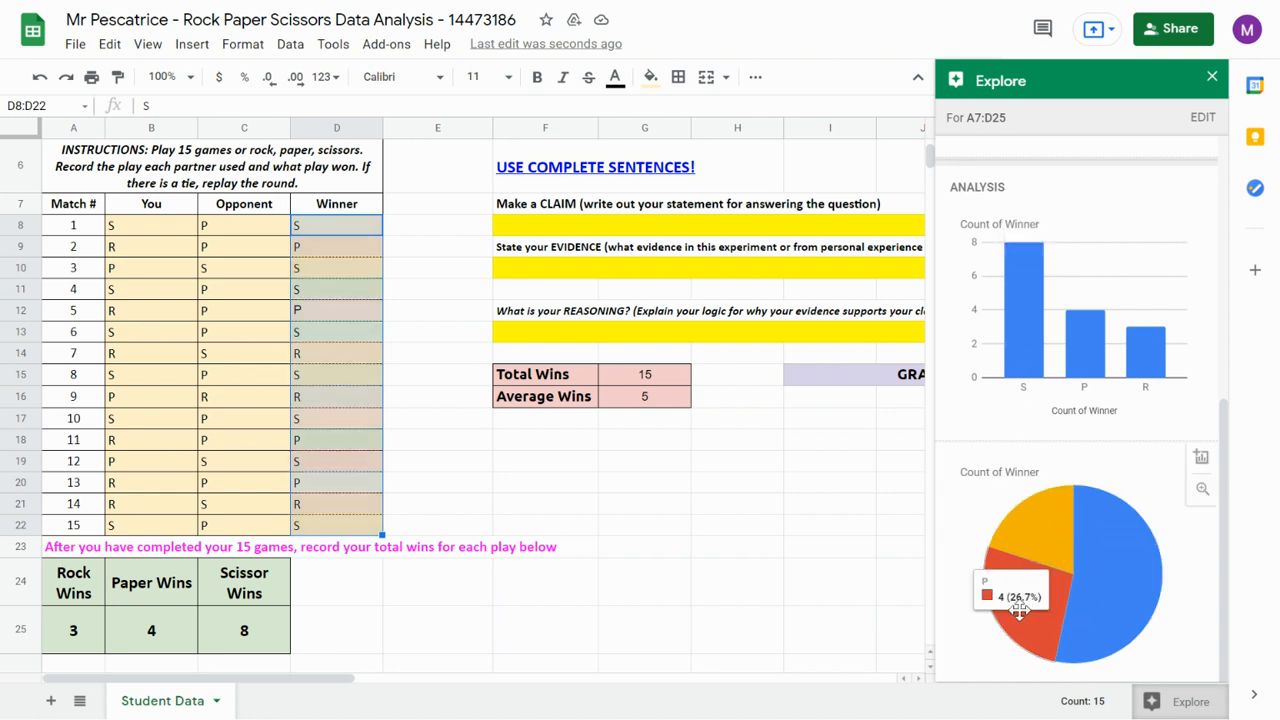
pyautogui.click(1201, 457)
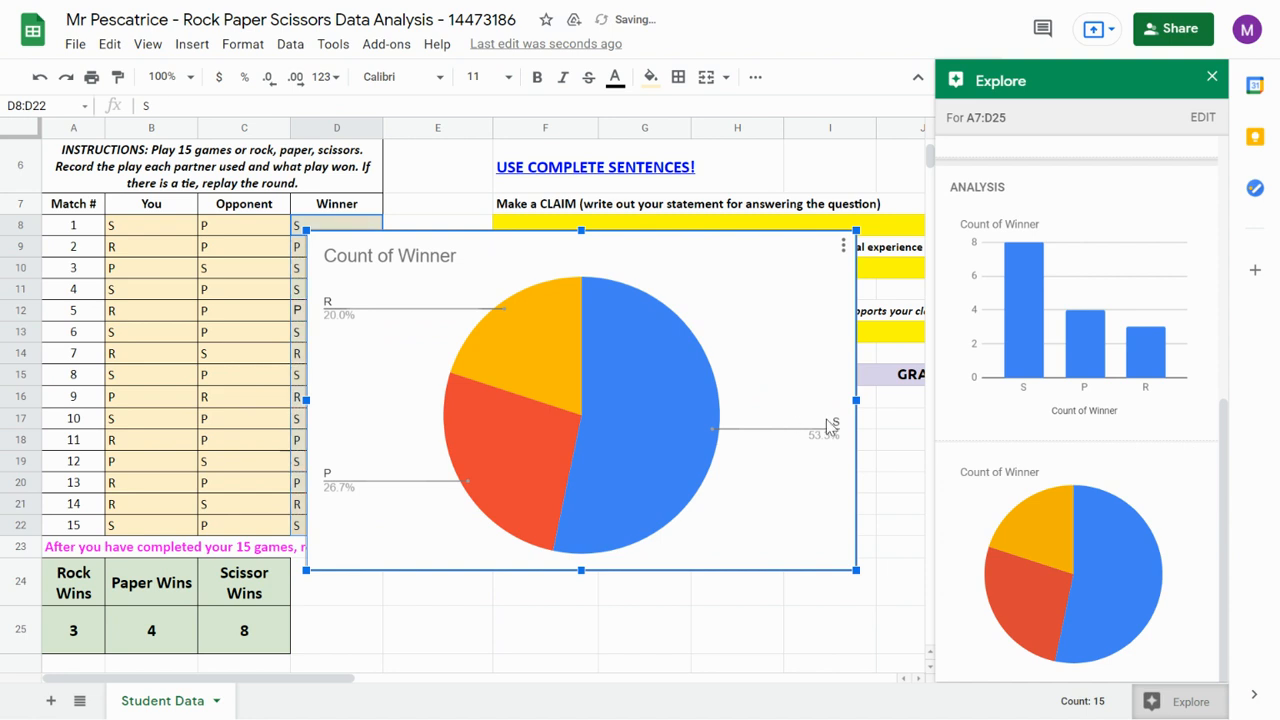
# Shrink the Count of Winner pie chart and place it directly below the GRAPH heading, starting at column I
pyautogui.moveTo(761, 520); pyautogui.dragTo(822, 617)
pyautogui.scroll(-1, 440, 402)
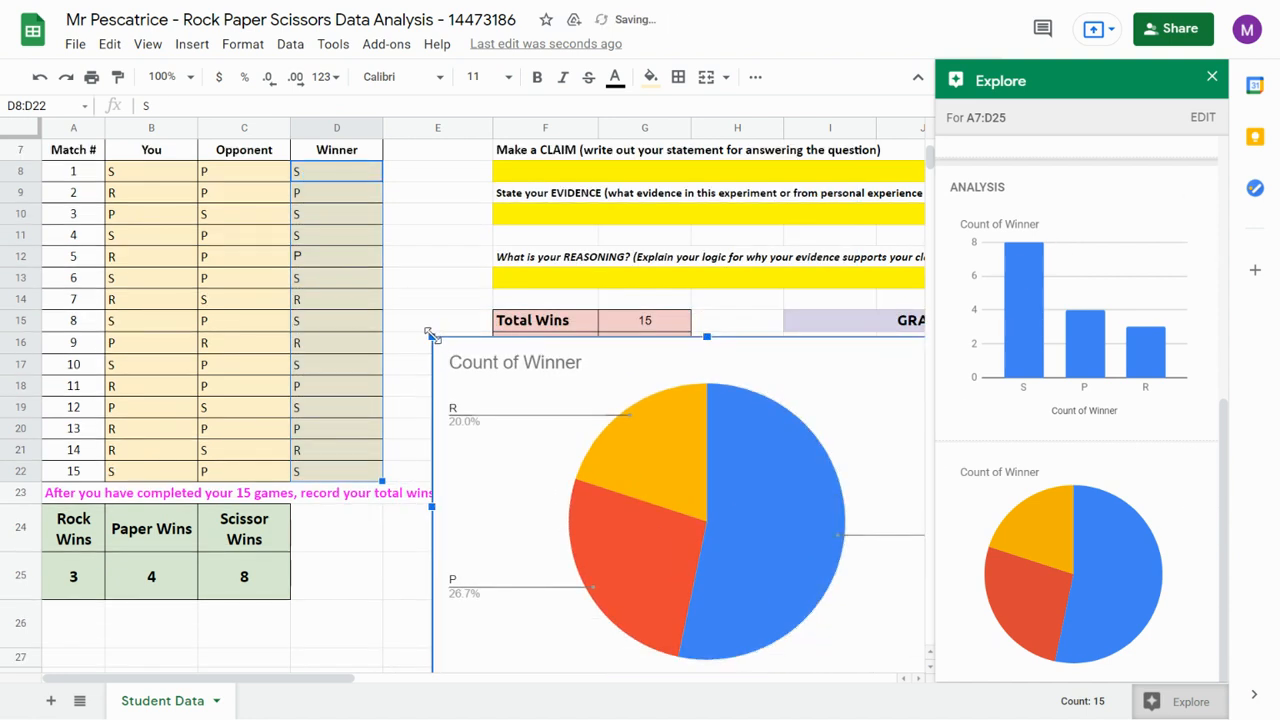
pyautogui.moveTo(428, 332); pyautogui.dragTo(725, 457)
pyautogui.moveTo(847, 390); pyautogui.dragTo(918, 300)
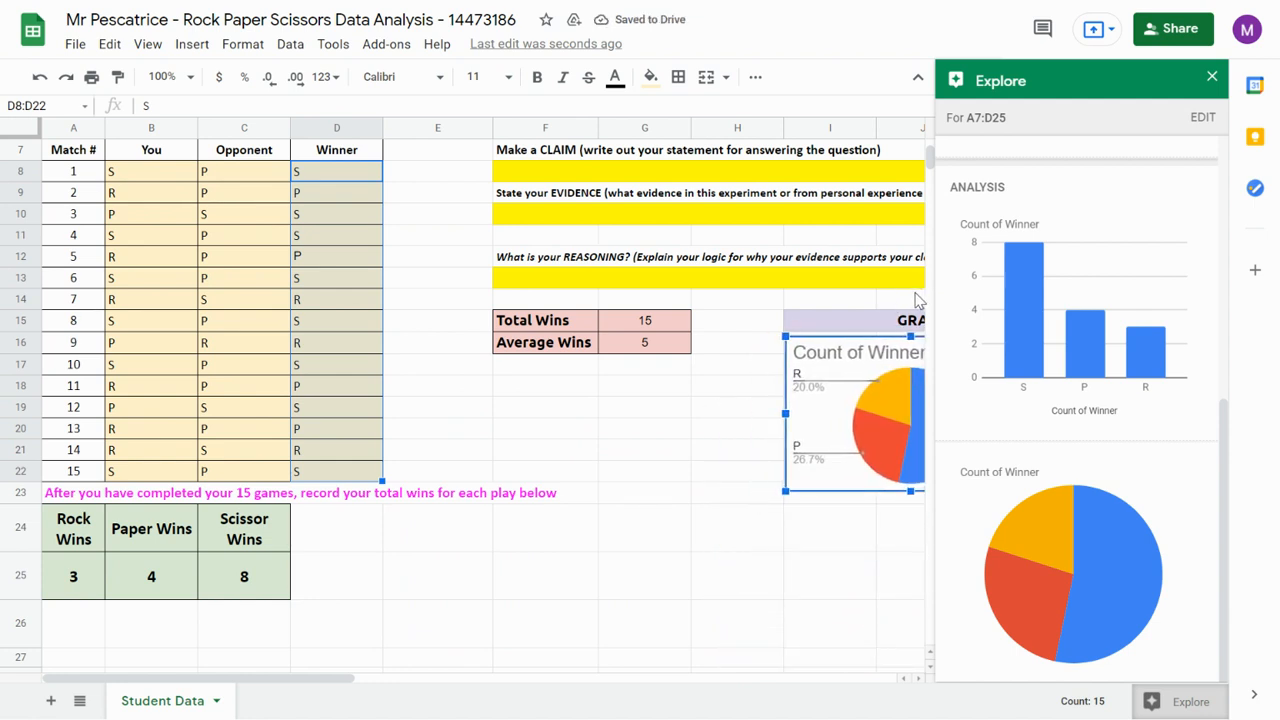
pyautogui.click(796, 548)
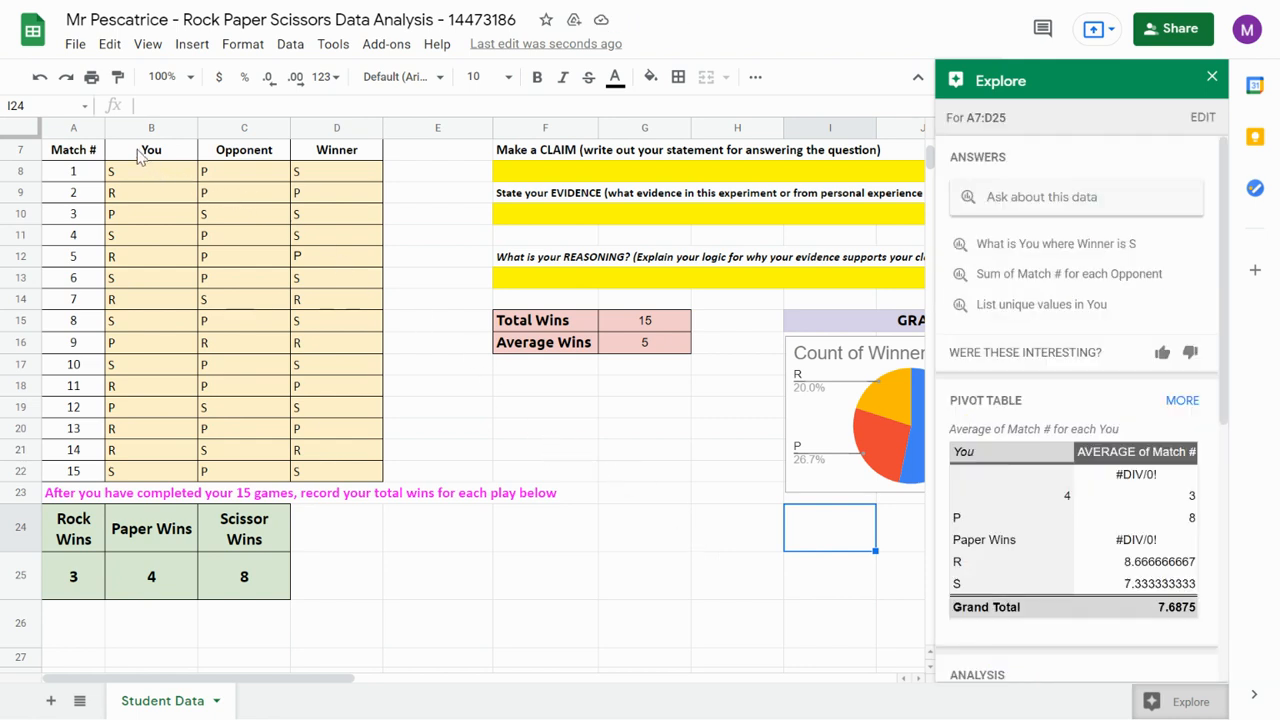
# Select the match table B7:D22 with its headers and examine the slices of the suggested Count of You pie chart
pyautogui.moveTo(140, 158); pyautogui.dragTo(340, 487)
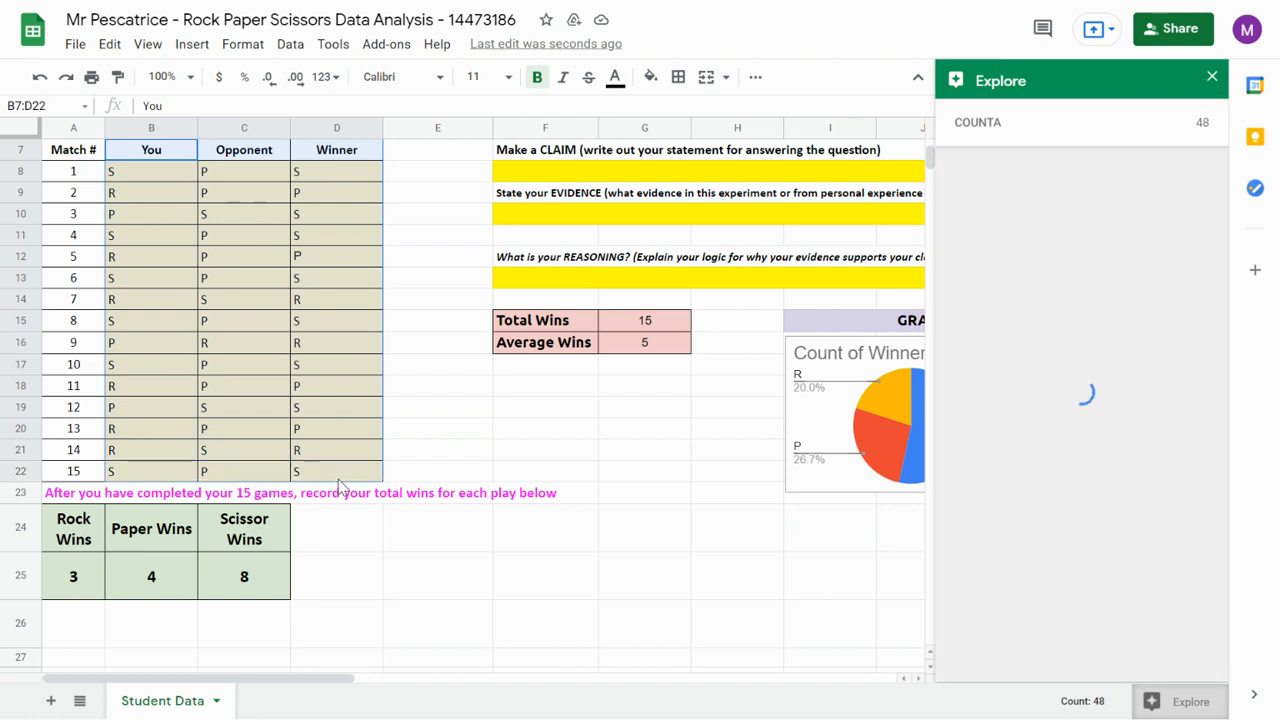
pyautogui.scroll(-4, 1070, 470)
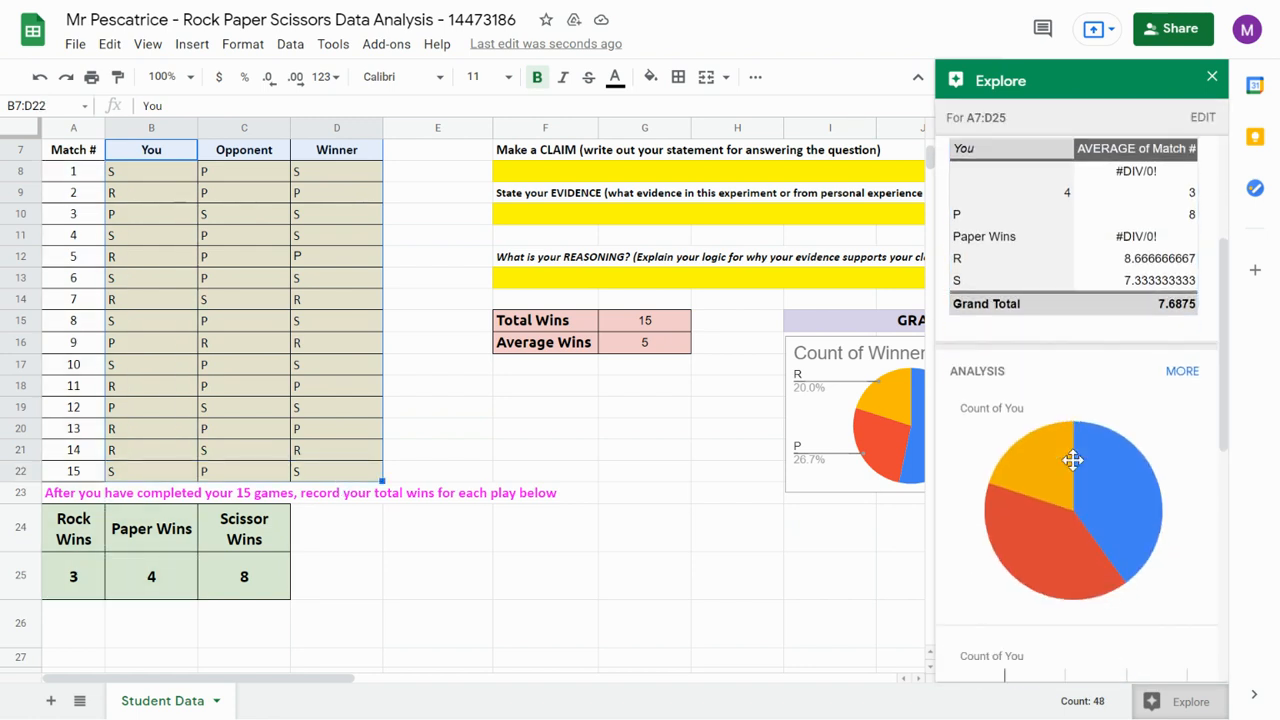
pyautogui.scroll(-3, 1072, 460)
pyautogui.moveTo(1012, 220)
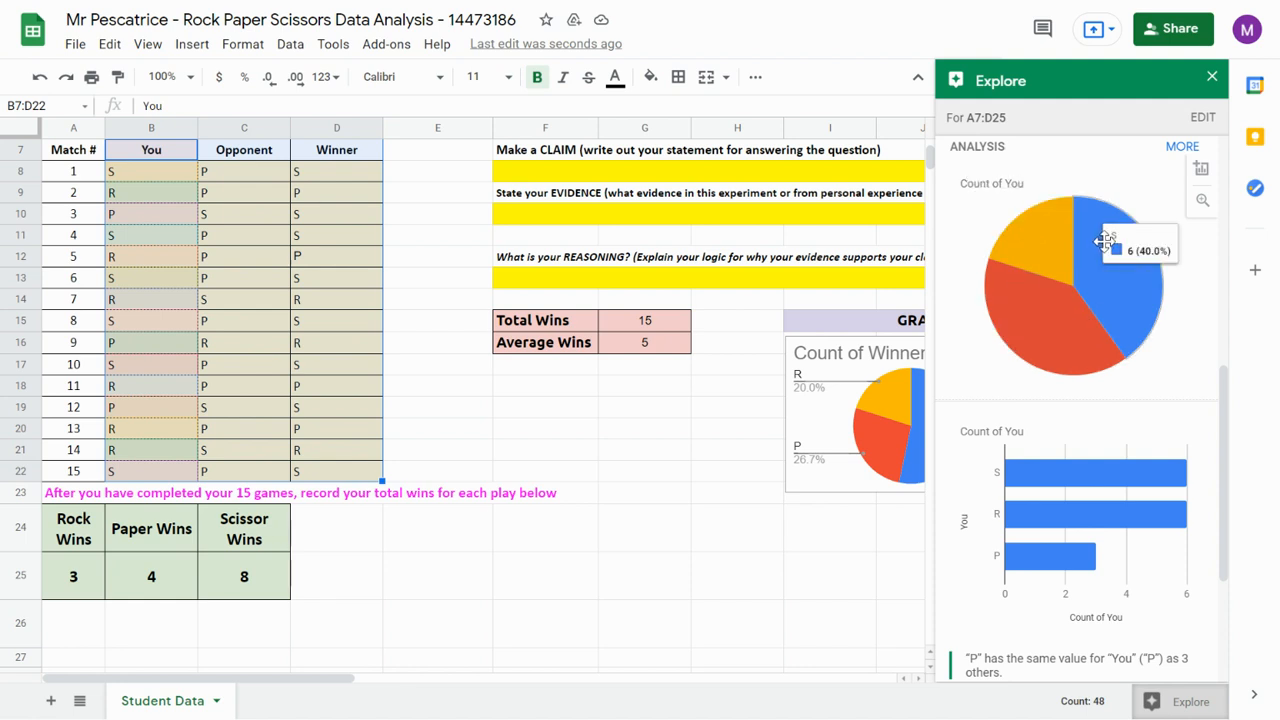
pyautogui.moveTo(1078, 323)
pyautogui.moveTo(1142, 281)
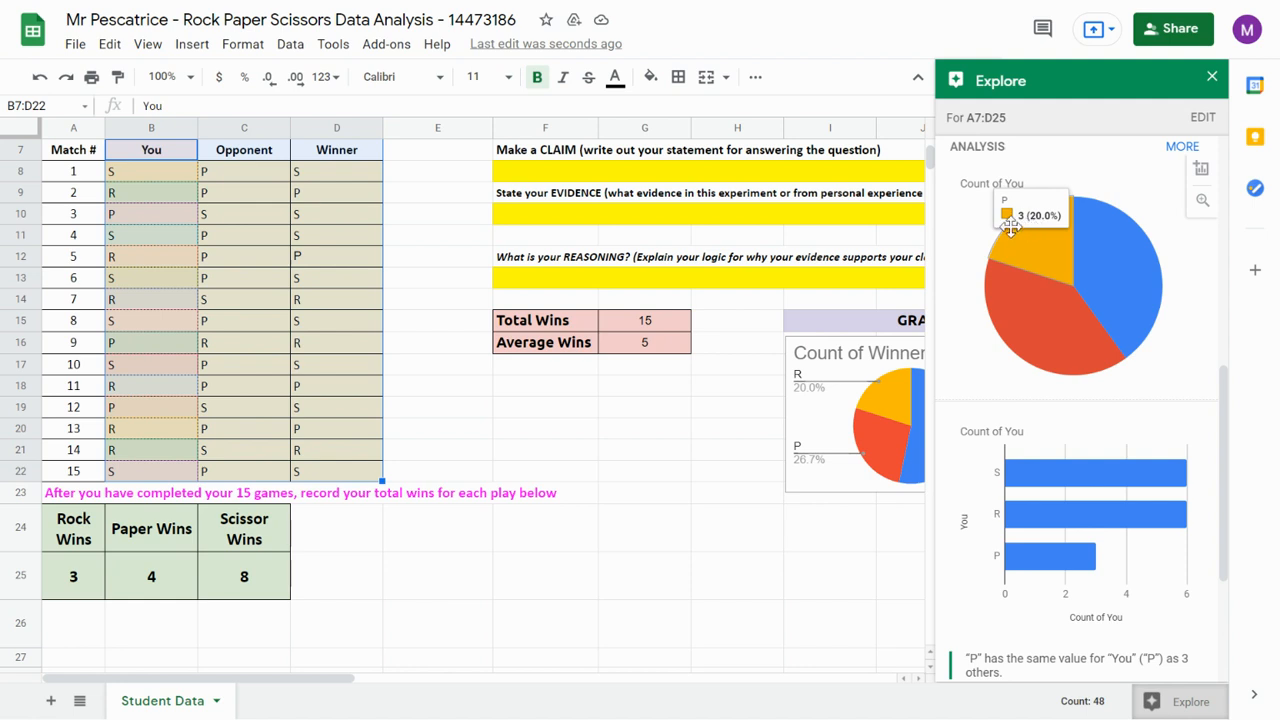
pyautogui.moveTo(1086, 298)
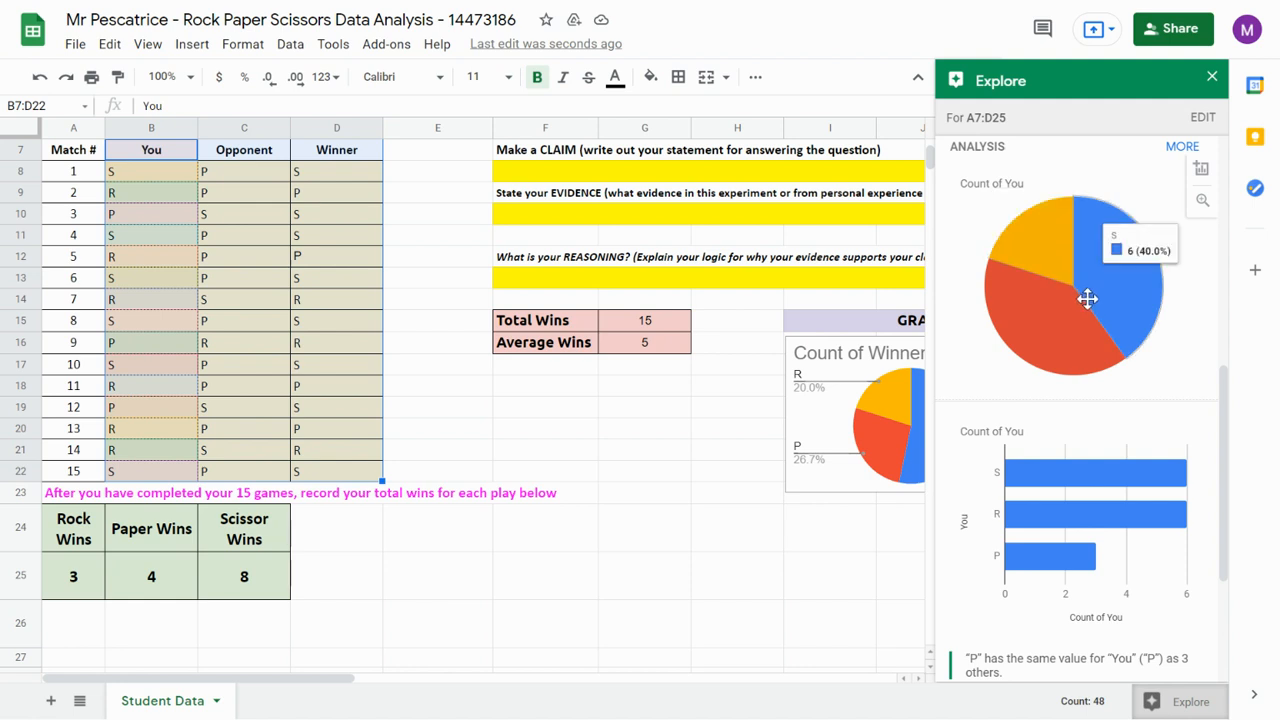
# Insert the suggested Count of You pie chart and shrink it so its upper-left corner sits at column I, row 26
pyautogui.scroll(2, 1086, 298)
pyautogui.scroll(-3, 1082, 292)
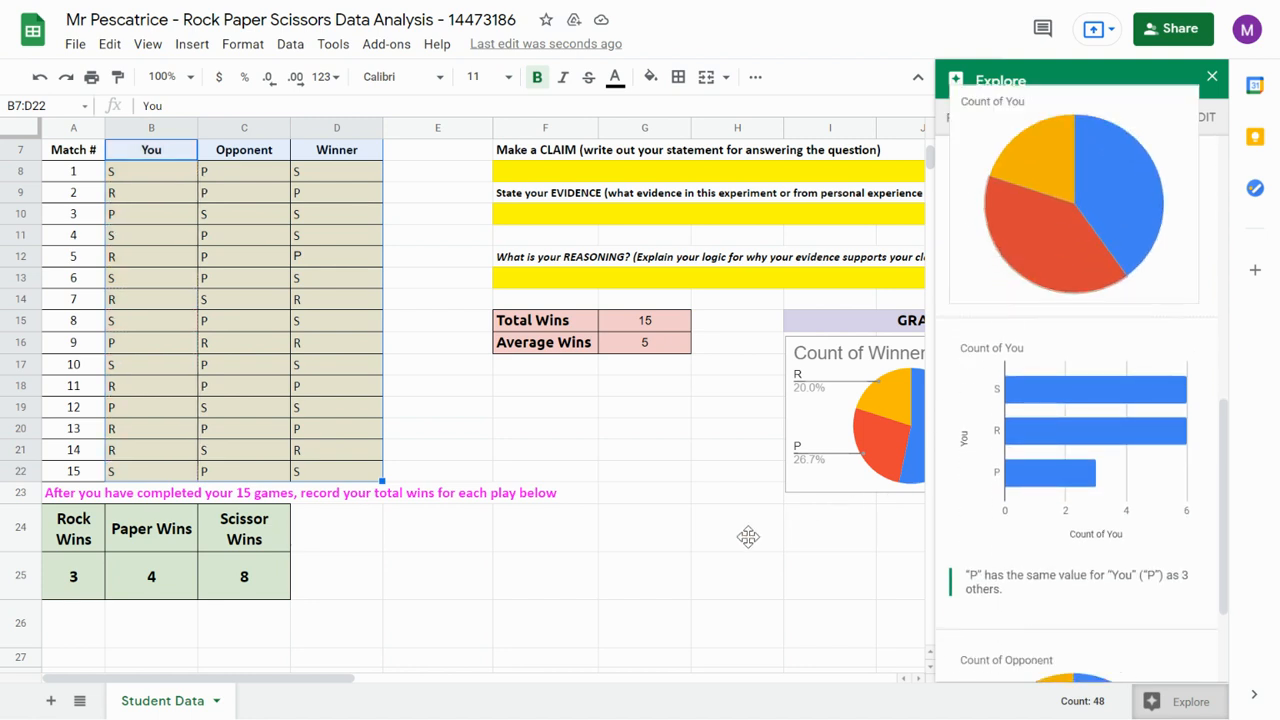
pyautogui.moveTo(748, 537); pyautogui.dragTo(654, 606)
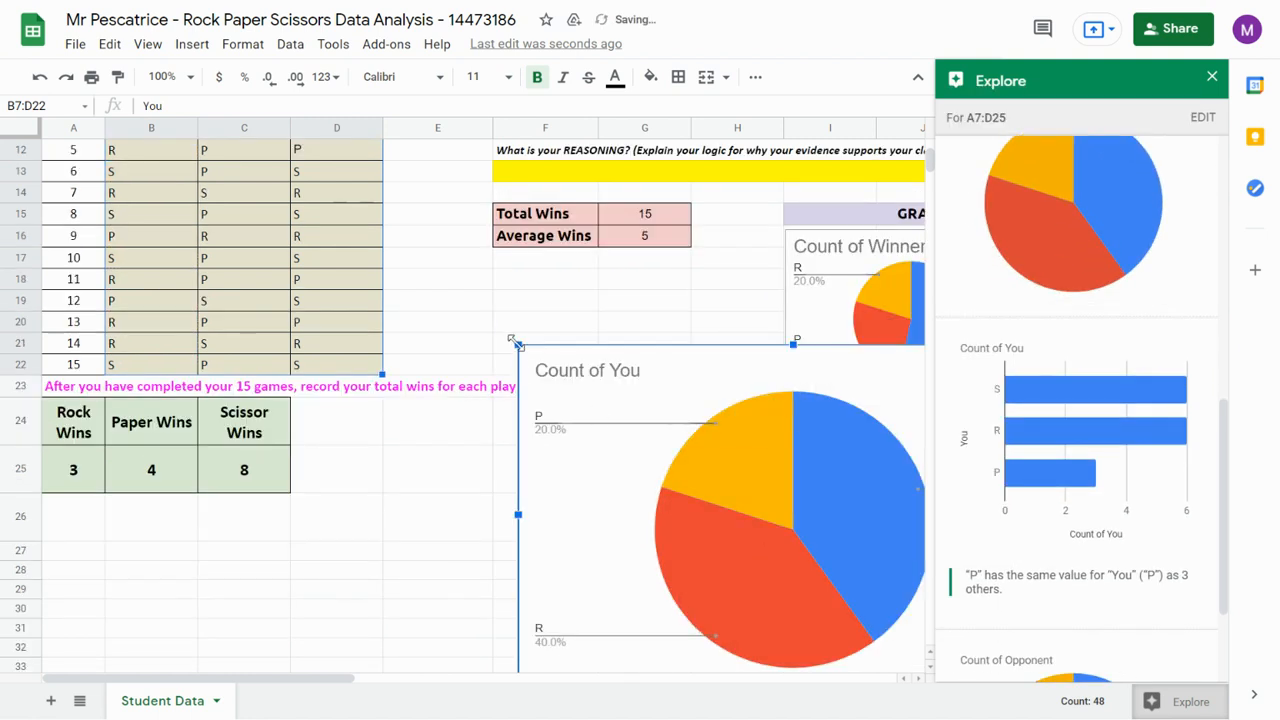
pyautogui.moveTo(518, 345); pyautogui.dragTo(792, 547)
# Insert the suggested Count of Opponent pie chart, shrink it beside the Count of You chart at row 26, and close Explore
pyautogui.scroll(-2, 1108, 532)
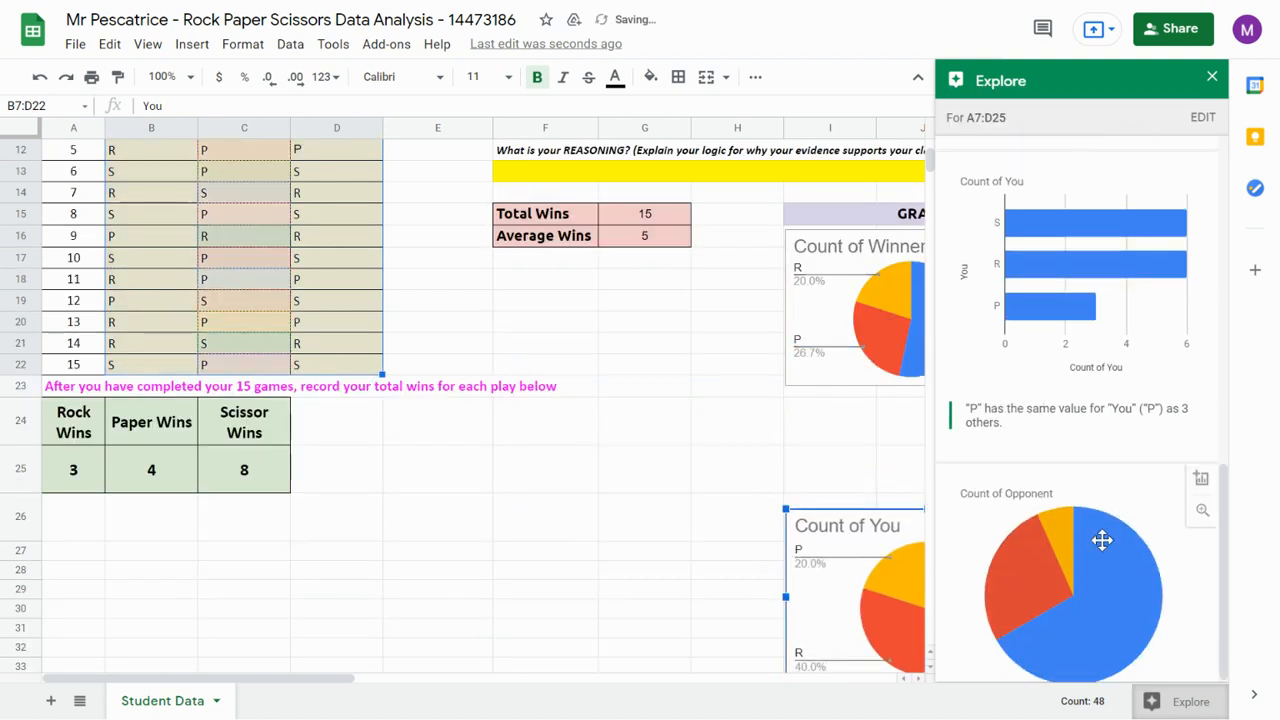
pyautogui.moveTo(1020, 530); pyautogui.dragTo(600, 545)
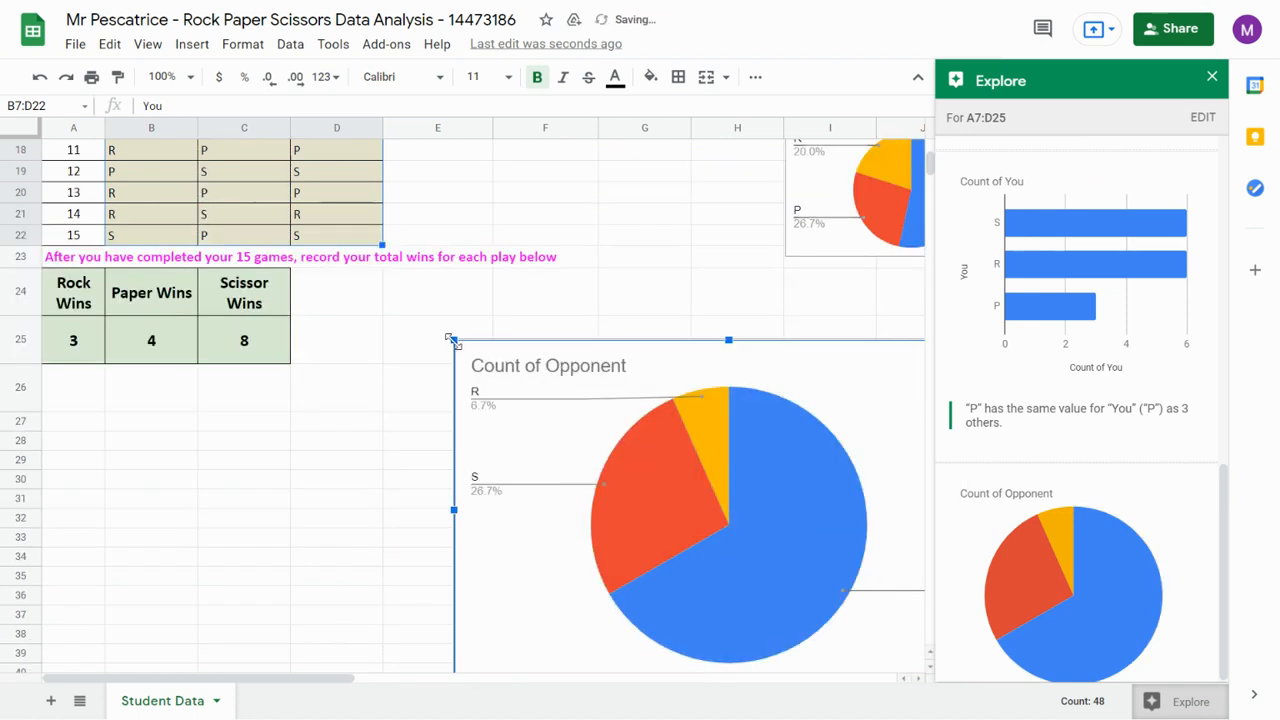
pyautogui.moveTo(453, 341); pyautogui.dragTo(772, 535)
pyautogui.moveTo(836, 578); pyautogui.dragTo(488, 409)
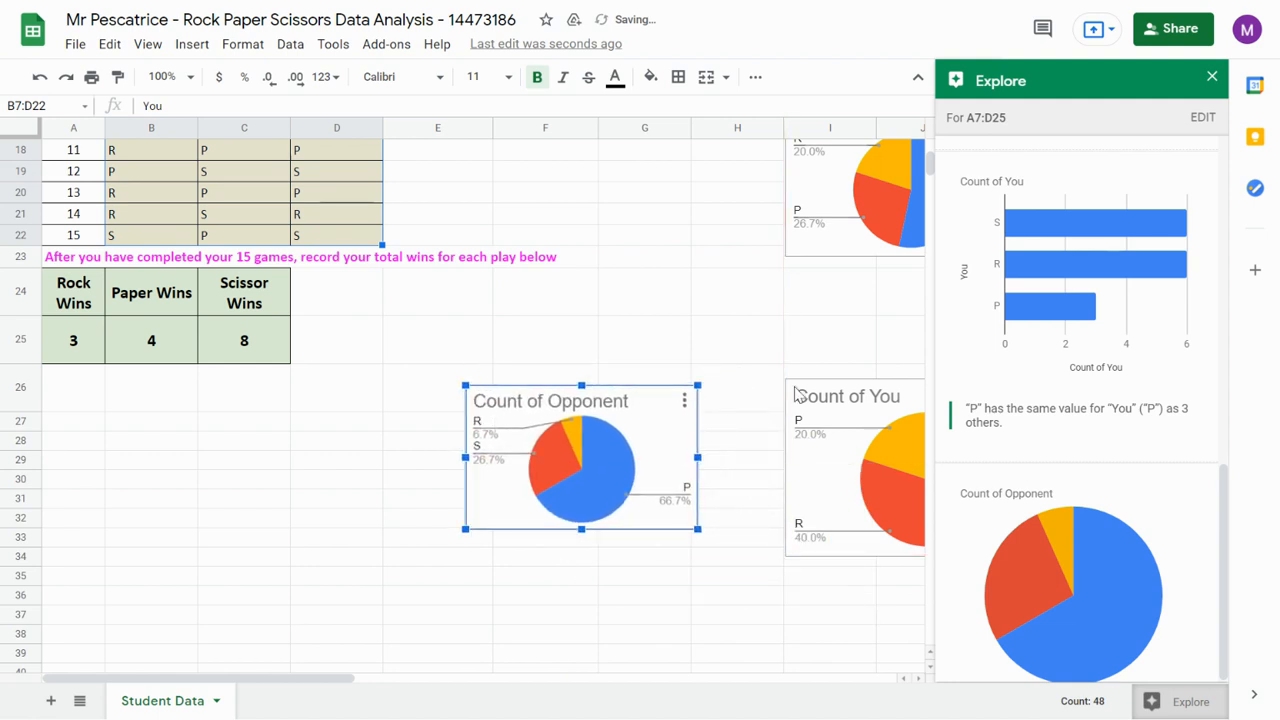
pyautogui.click(1212, 78)
# Return to the post-lab CER questions and select their block F4:M13
pyautogui.scroll(3, 1045, 580)
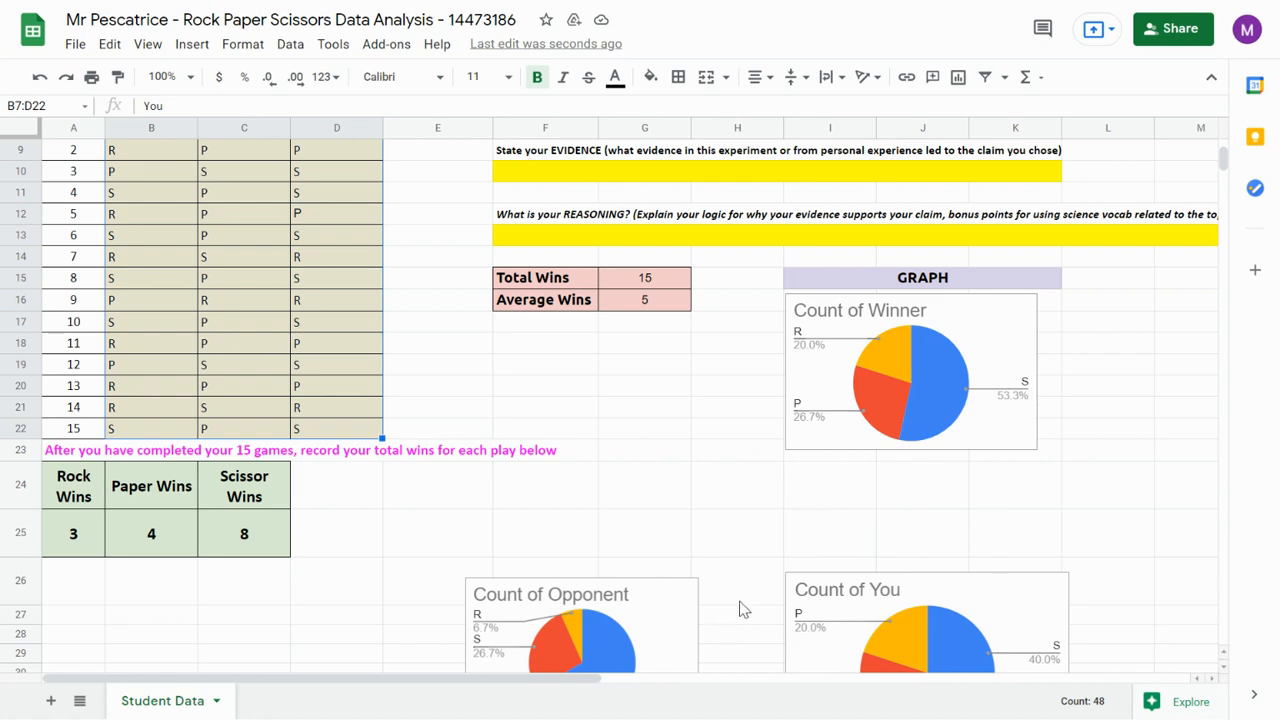
pyautogui.scroll(3, 743, 609)
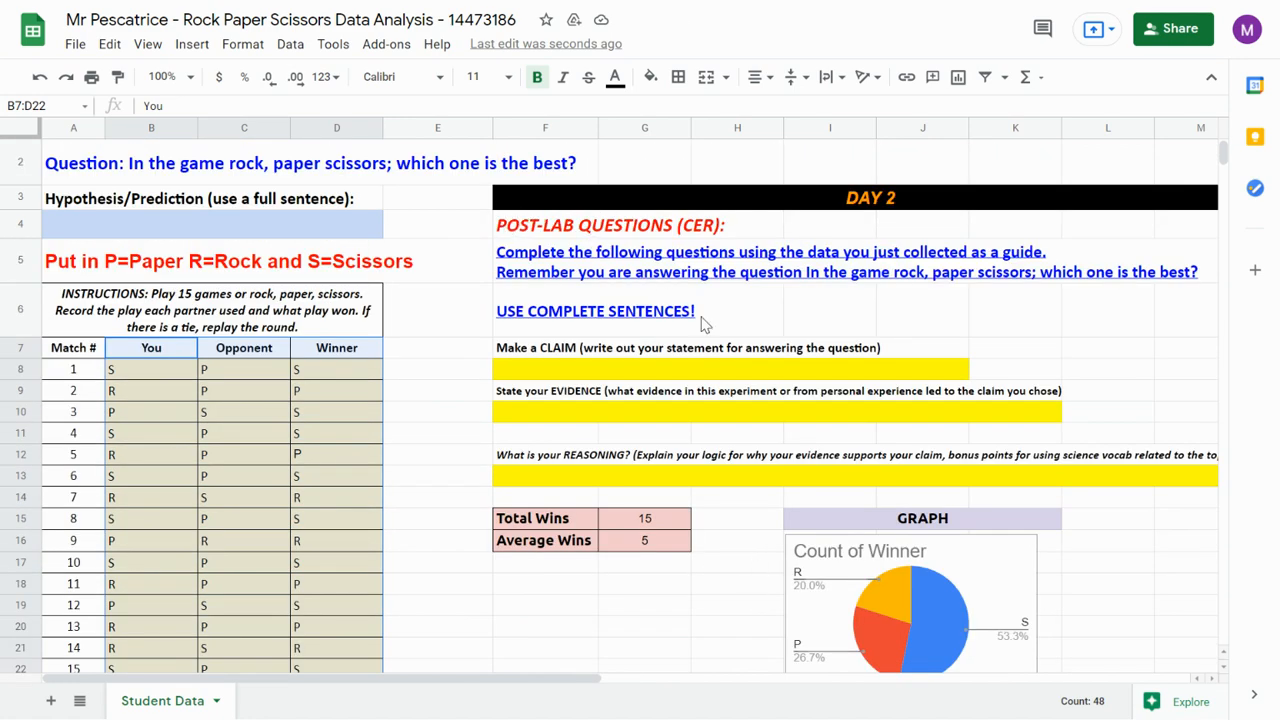
pyautogui.moveTo(702, 225); pyautogui.dragTo(885, 478)
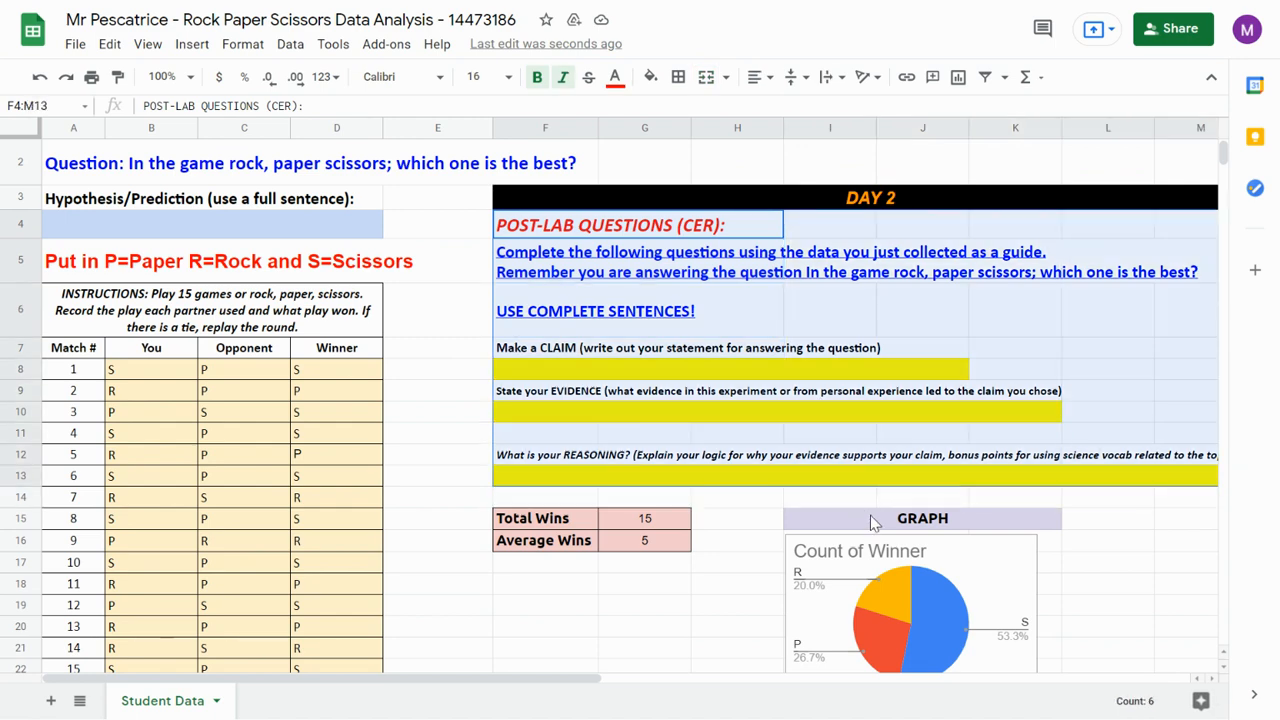
pyautogui.hotkey('alt', 'Tab')
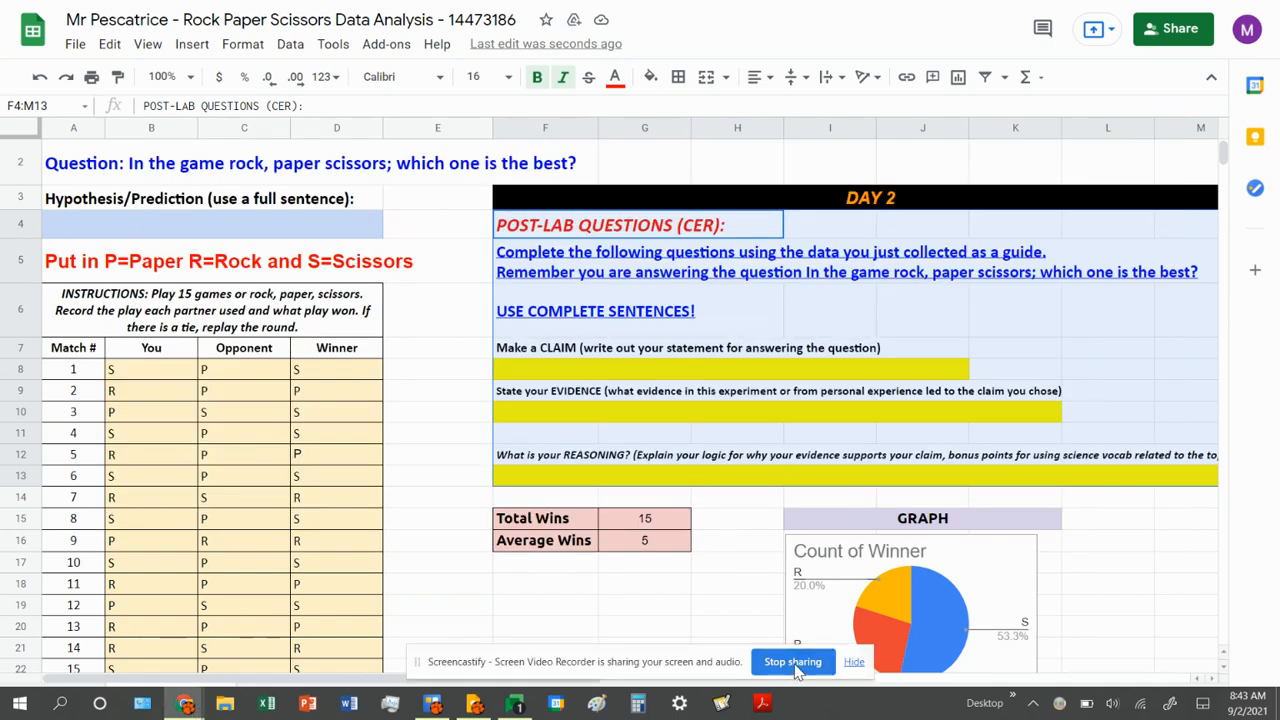
pyautogui.hotkey('alt', 'Tab')
pyautogui.hotkey('alt', 'Tab')
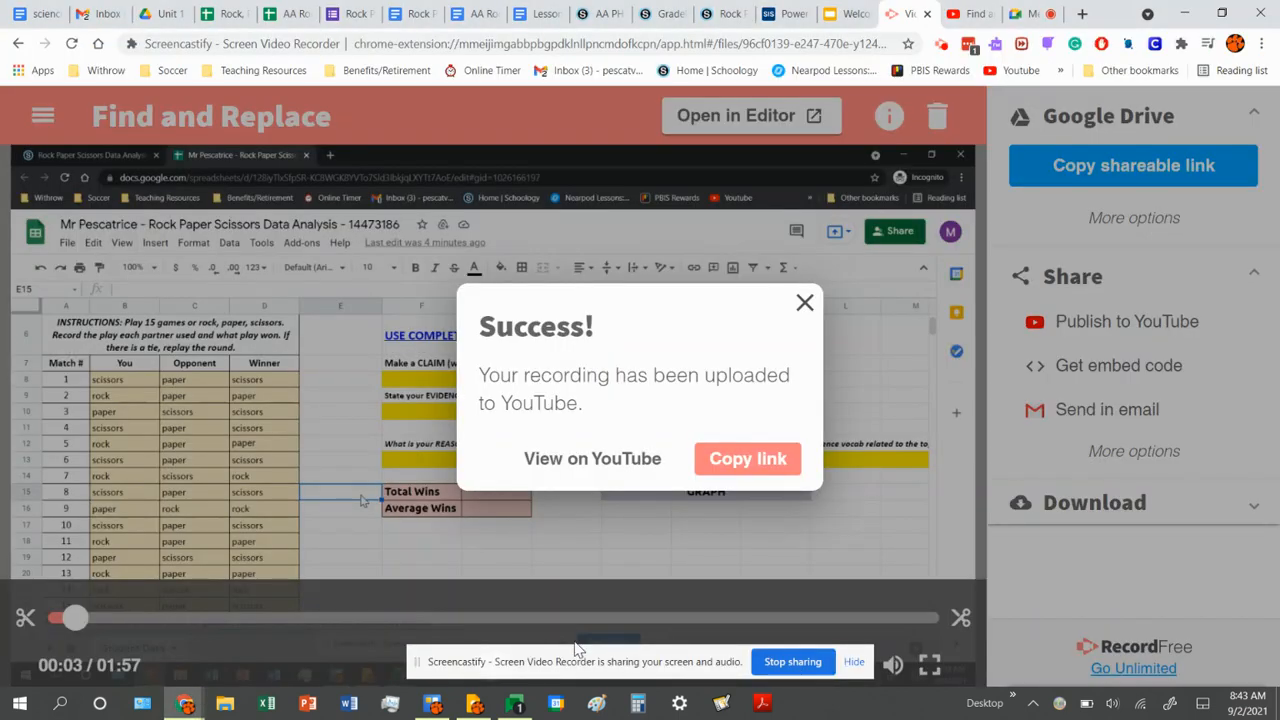